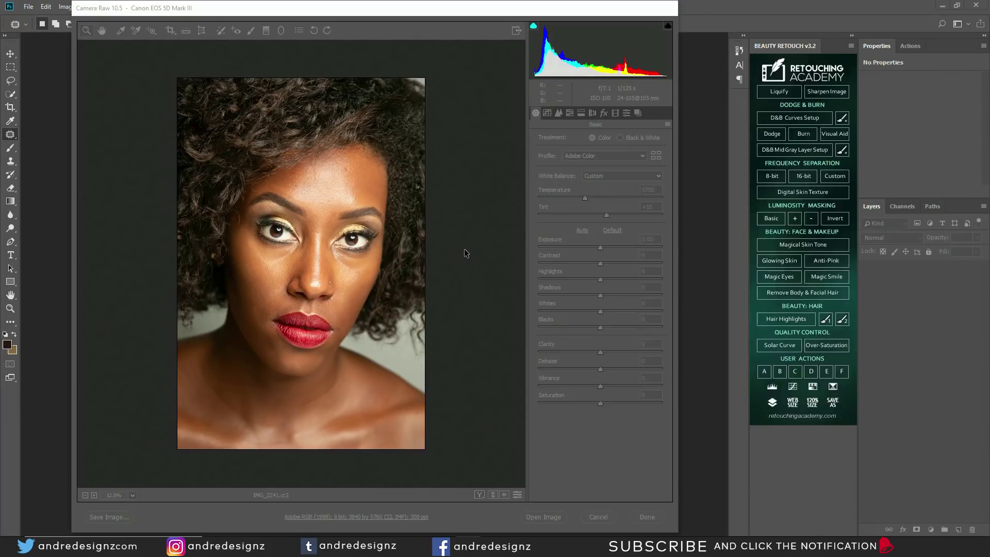
left_click(348, 166)
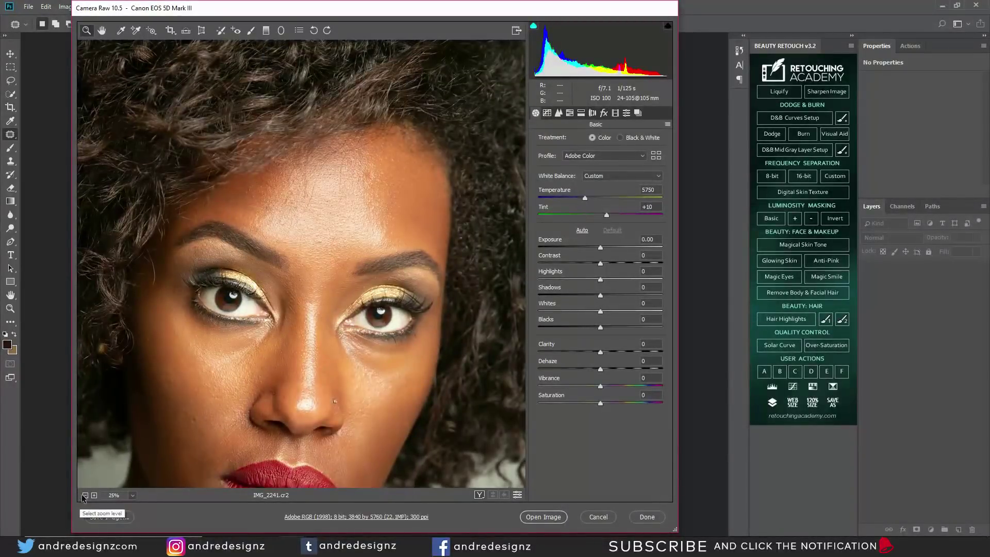
left_click(83, 496)
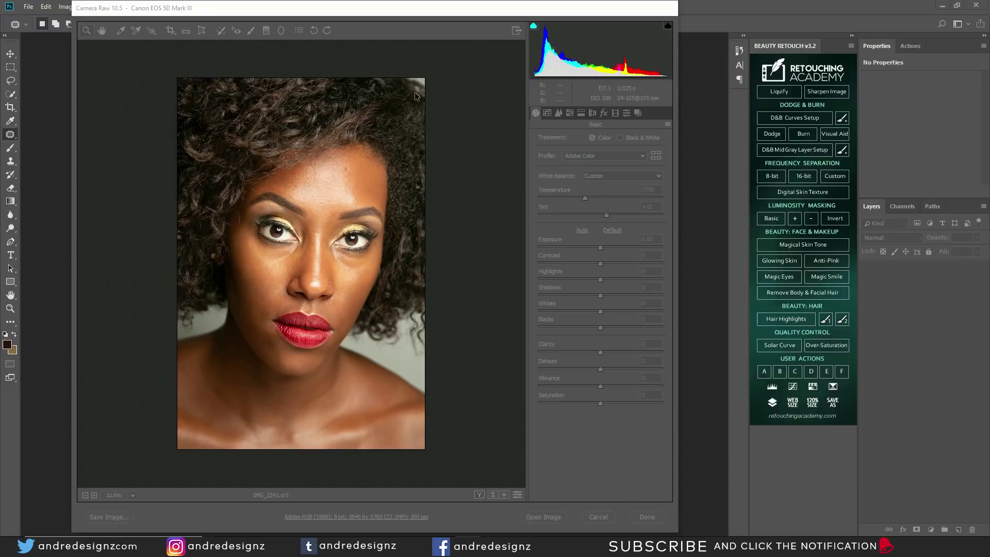
left_click(262, 49)
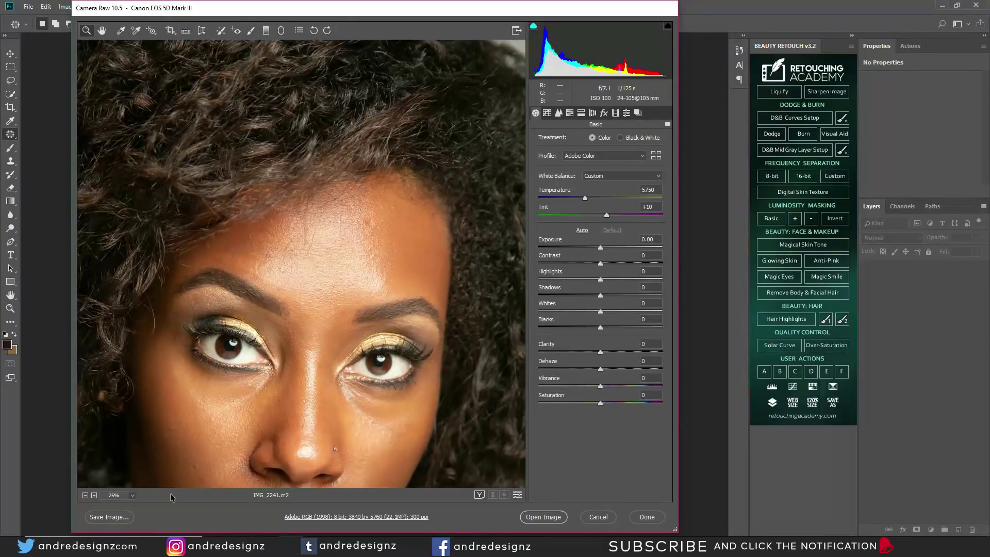
left_click(86, 495)
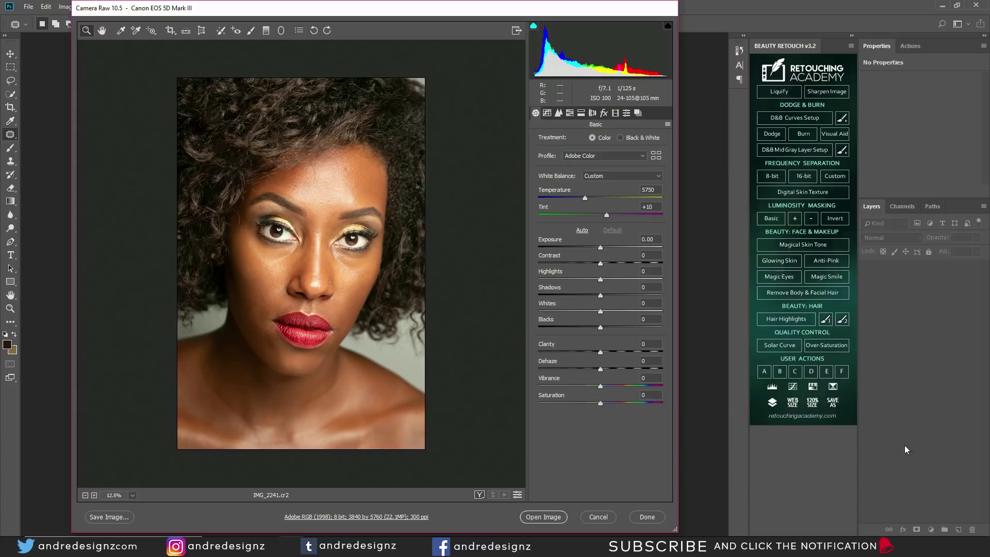
- Open the raw portrait from Camera Raw as an editable image and duplicate the Background layer
left_click(554, 517)
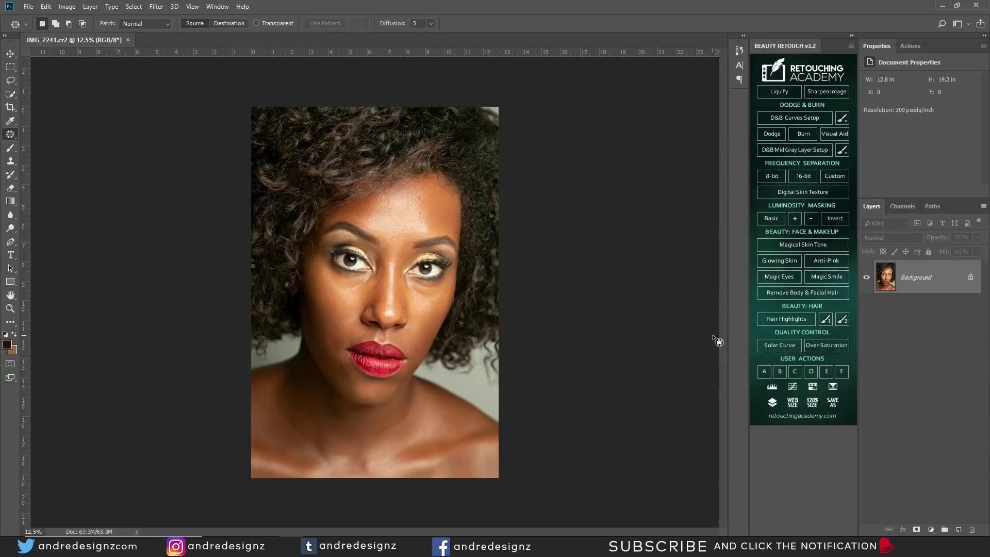
key("ctrl+j")
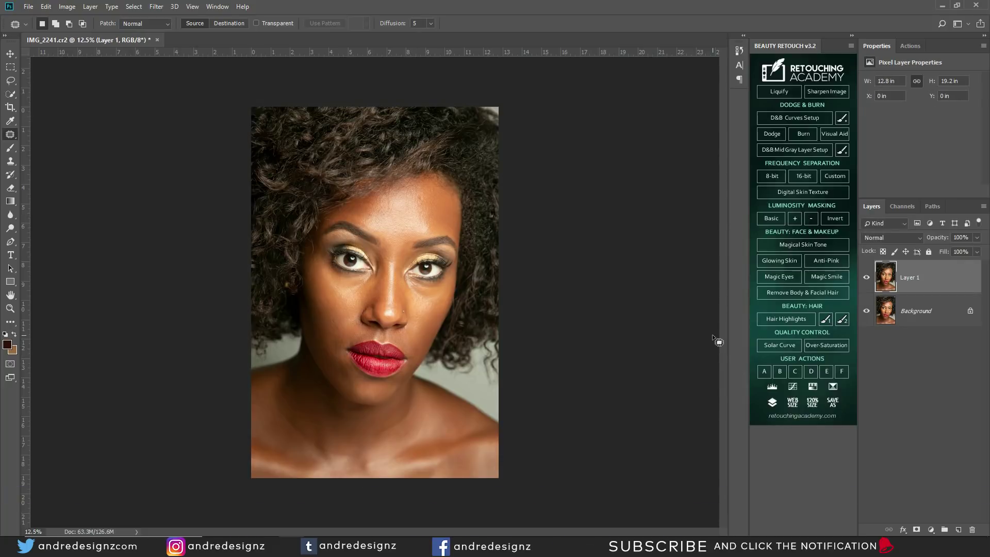
- Apply the Camera Raw filter to Layer 1 with Temperature -18 and Highlights -18
key("ctrl+shift+a")
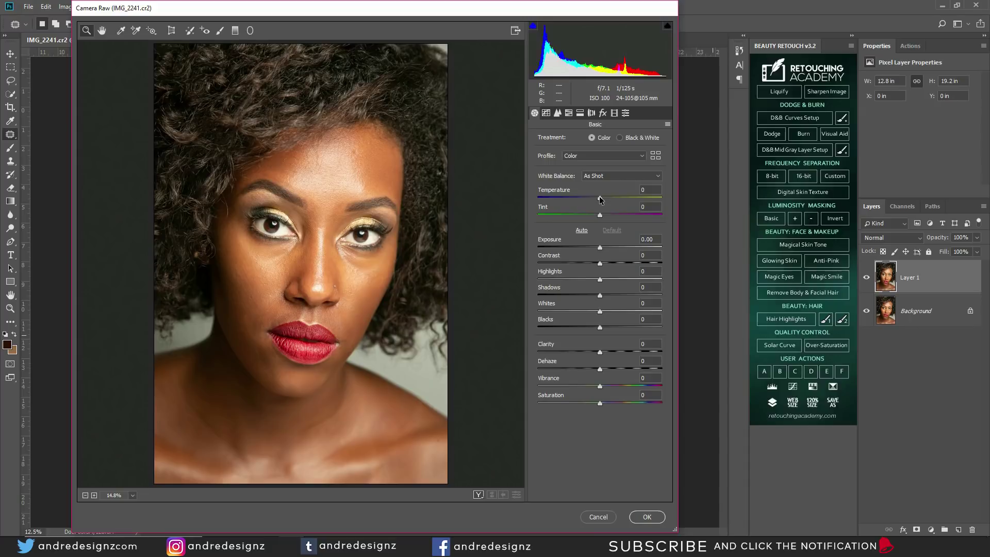
left_click_drag(601, 201, 589, 197)
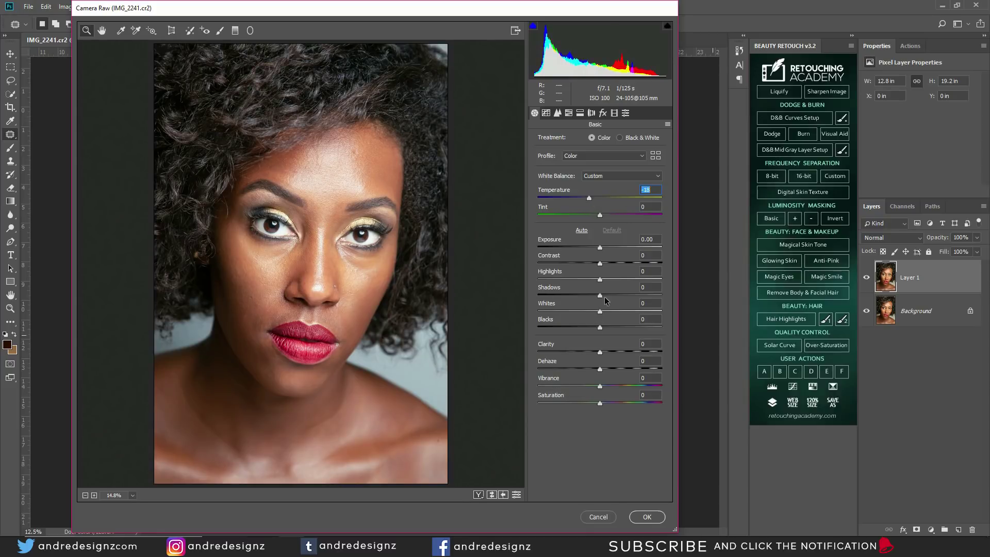
left_click_drag(600, 280, 589, 299)
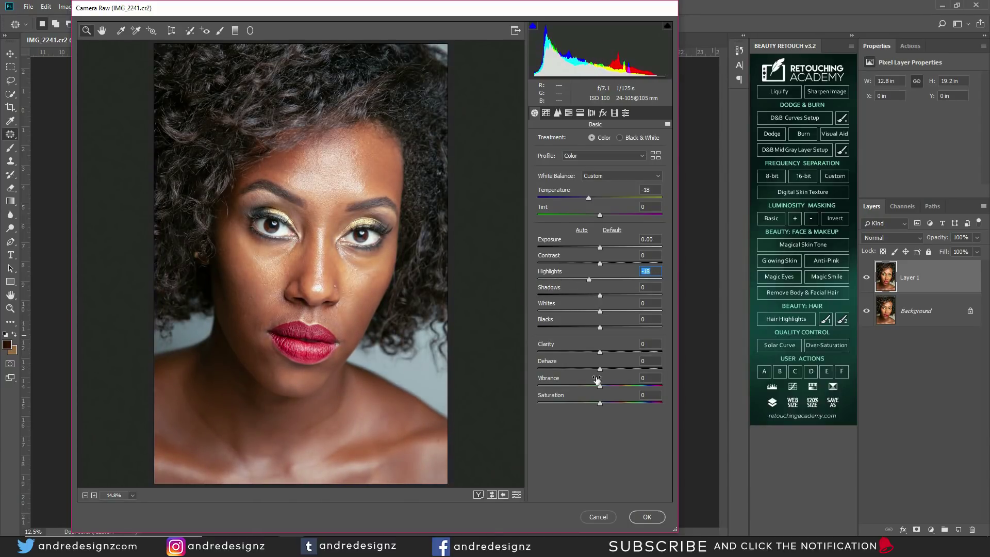
left_click(648, 517)
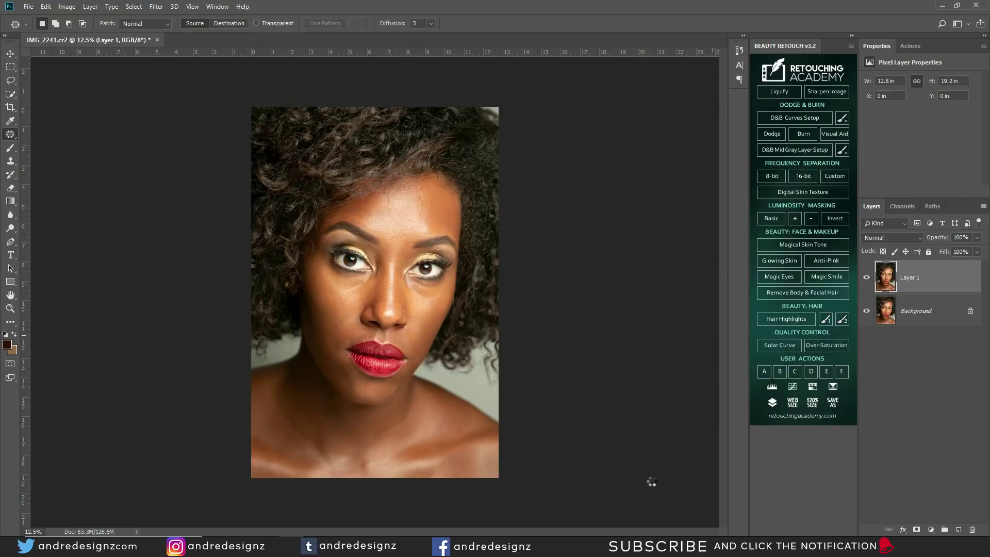
- Compare the portrait with and without the colour correction on Layer 1
left_click(868, 278)
left_click(868, 279)
left_click(867, 278)
left_click(867, 279)
left_click(868, 278)
left_click(868, 279)
left_click(867, 278)
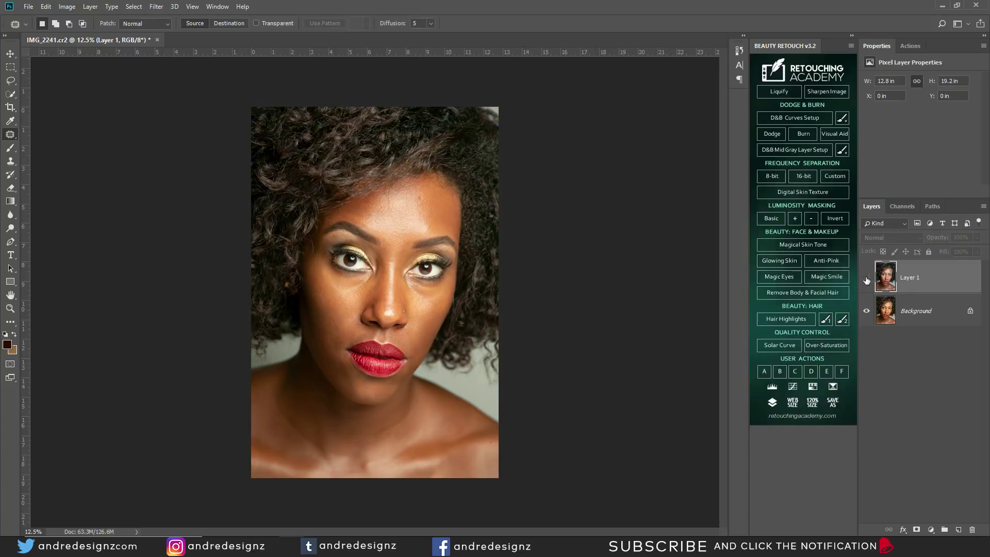
left_click(867, 278)
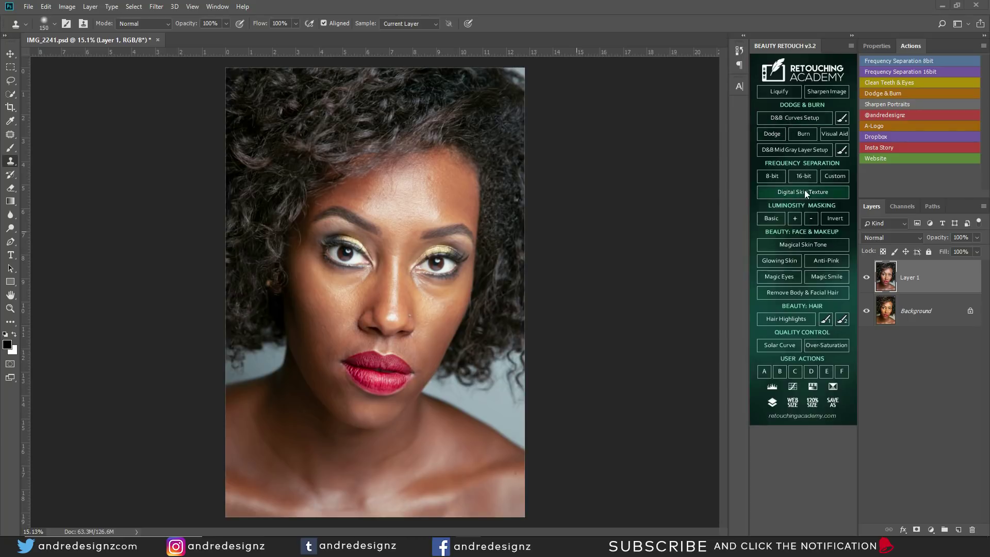
- Run the 16-bit frequency separation with a Gaussian Blur radius of 10 pixels
left_click(803, 176)
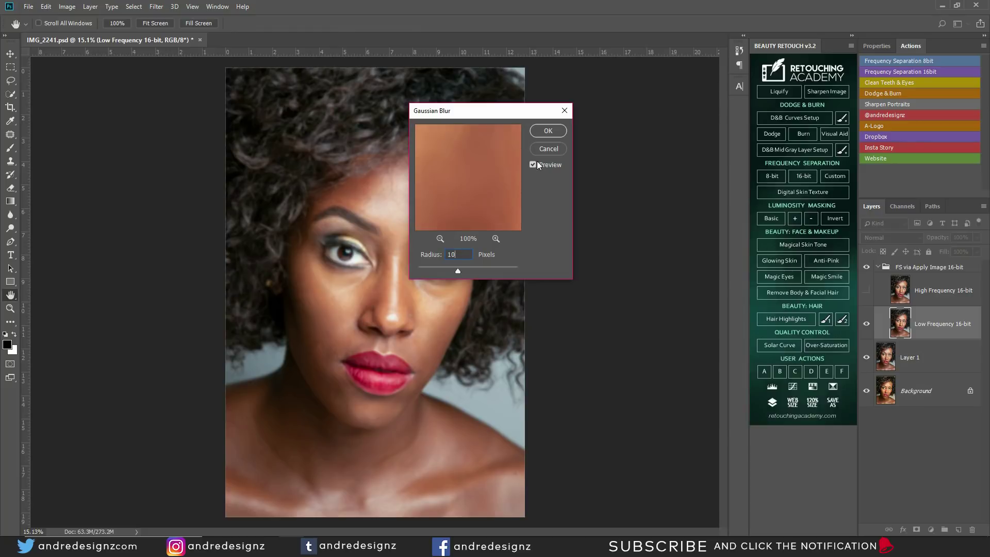
left_click(548, 131)
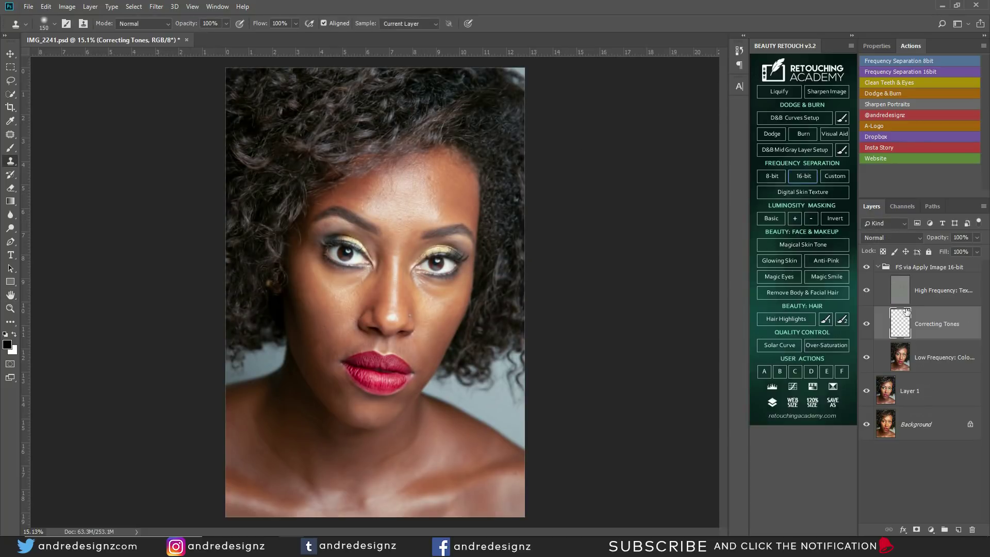
- Set up the Mixer Brush on the Low Frequency layer with a cleaned brush and automatic cleaning after each stroke
left_click(901, 355)
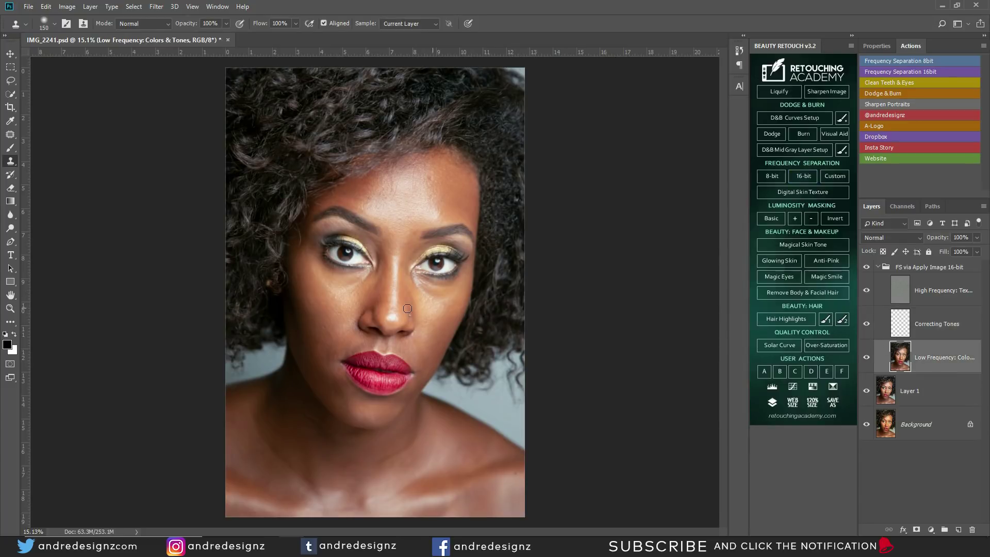
right_click(15, 162)
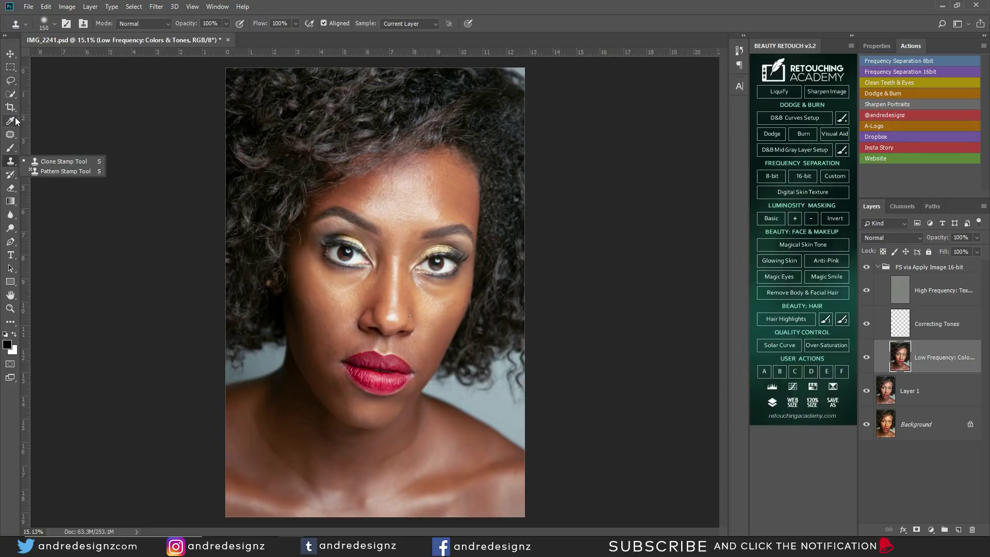
key("b")
right_click(11, 150)
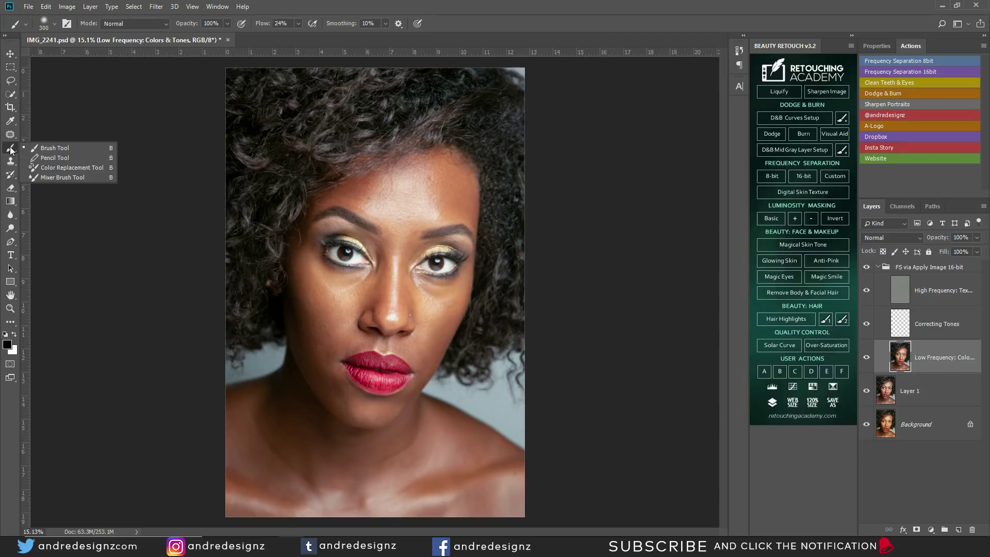
left_click(63, 177)
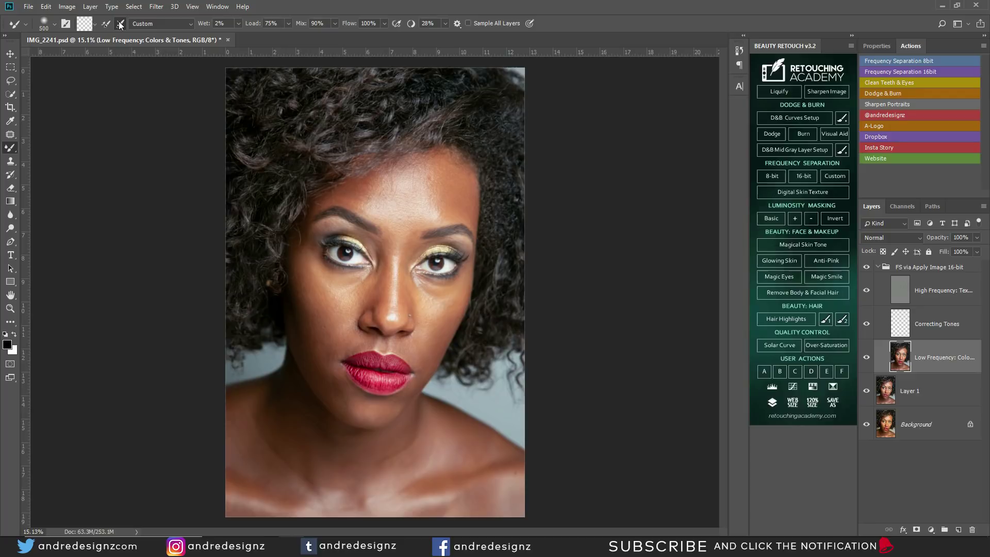
left_click(96, 24)
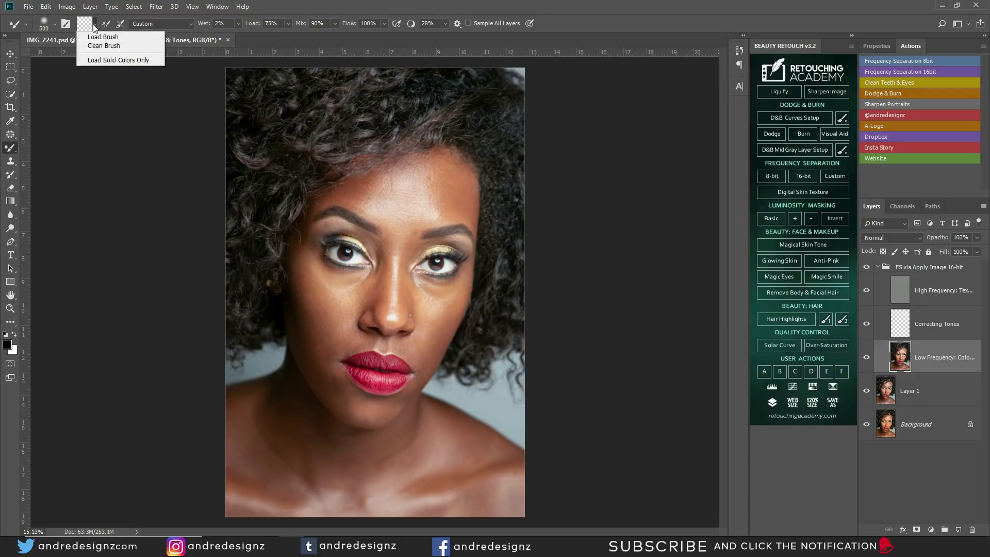
left_click(109, 46)
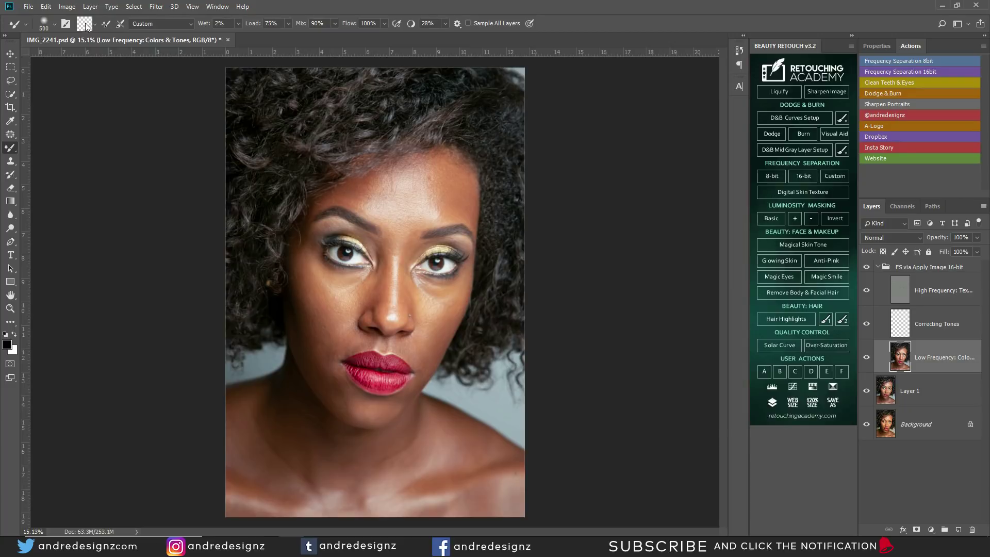
left_click(121, 24)
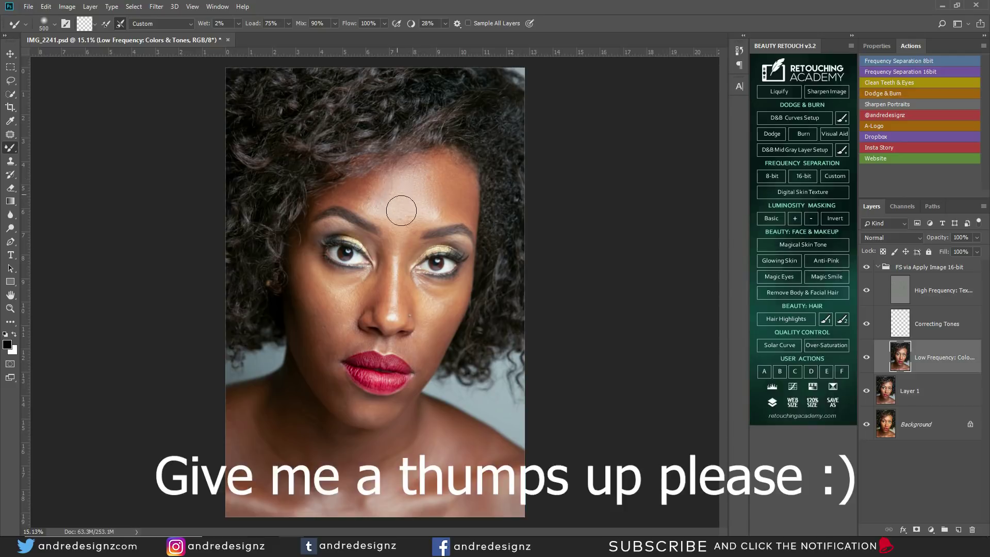
- Blend the skin tones on the forehead and the image's left cheek with a Mixer Brush of about 250 px
key("bracketleft")
key("bracketleft")
key("bracketleft")
key("bracketleft")
key("bracketleft")
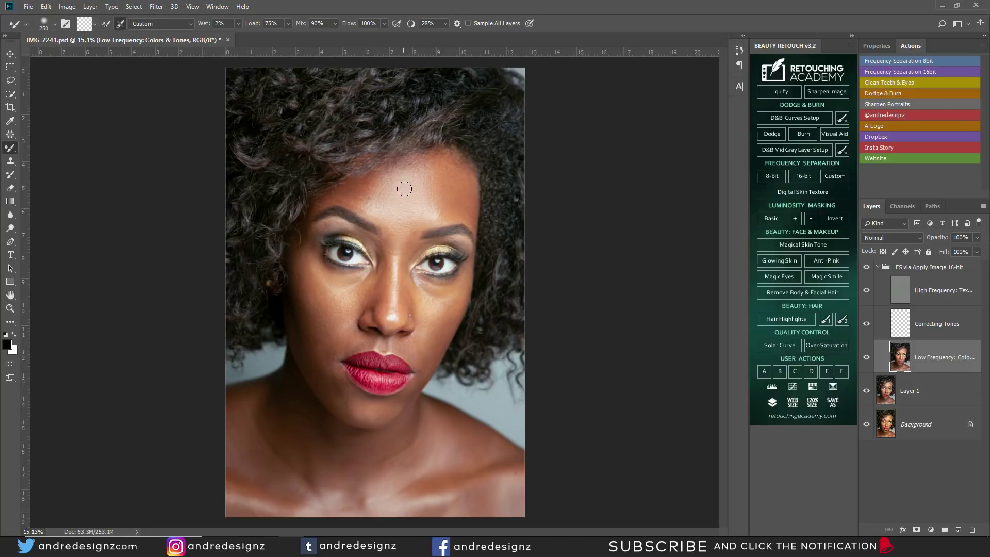
key("bracketright")
key("bracketright")
key("bracketleft")
key("bracketleft")
key("bracketleft")
key("bracketleft")
key("bracketleft")
key("bracketleft")
key("bracketleft")
key("bracketright")
key("bracketleft")
key("bracketleft")
mouse_move(331, 297)
left_mouse_down()
mouse_move(361, 280)
mouse_move(329, 293)
mouse_move(333, 305)
mouse_move(331, 286)
mouse_move(369, 276)
mouse_move(342, 300)
mouse_move(316, 297)
left_mouse_up()
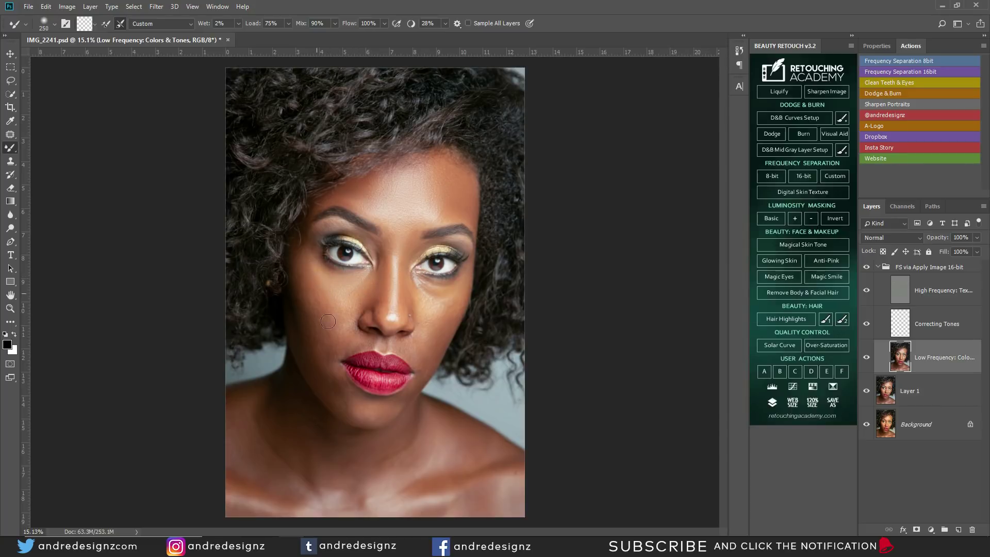
- Blend the tones on the image's right cheek and above the mouth corner at about 300 px, and compare with the separation group hidden
key("bracketright")
key("bracketright")
key("bracketright")
key("bracketleft")
key("bracketleft")
mouse_move(435, 309)
left_mouse_down()
mouse_move(419, 284)
mouse_move(444, 300)
mouse_move(460, 285)
mouse_move(449, 308)
mouse_move(422, 289)
mouse_move(429, 311)
mouse_move(449, 296)
mouse_move(430, 347)
mouse_move(453, 311)
mouse_move(445, 301)
mouse_move(429, 323)
mouse_move(427, 338)
mouse_move(457, 298)
left_mouse_up()
mouse_move(438, 314)
left_mouse_down()
mouse_move(423, 290)
mouse_move(433, 310)
mouse_move(425, 348)
mouse_move(443, 315)
mouse_move(424, 291)
left_mouse_up()
mouse_move(343, 341)
left_mouse_down()
mouse_move(311, 321)
mouse_move(308, 339)
mouse_move(330, 345)
mouse_move(331, 361)
mouse_move(344, 339)
mouse_move(350, 338)
left_mouse_up()
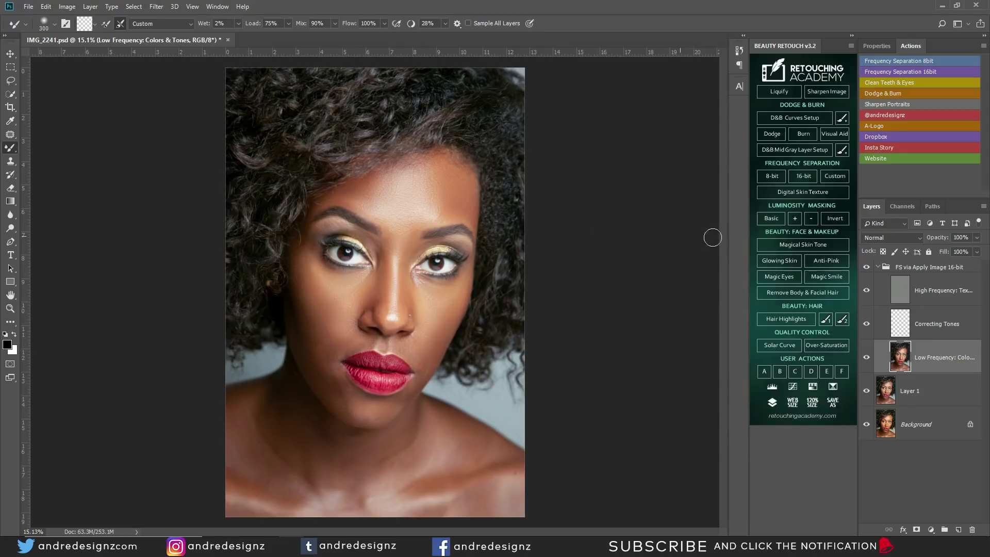
left_click(867, 267)
left_click(867, 269)
- Smooth the tones at the forehead's edge, beside the nose and around the mouth, resizing the Mixer Brush down to 200 px
key("bracketright")
key("bracketright")
key("bracketleft")
key("bracketleft")
key("bracketleft")
key("bracketright")
key("bracketright")
left_click_drag(466, 182, 462, 203)
key("bracketleft")
mouse_move(420, 344)
left_mouse_down()
mouse_move(411, 342)
mouse_move(423, 365)
left_mouse_up()
key("bracketleft")
mouse_move(420, 294)
left_mouse_down()
mouse_move(454, 289)
mouse_move(425, 288)
mouse_move(421, 329)
left_mouse_up()
key("bracketright")
key("bracketright")
key("bracketright")
key("bracketleft")
key("bracketleft")
key("bracketleft")
key("bracketleft")
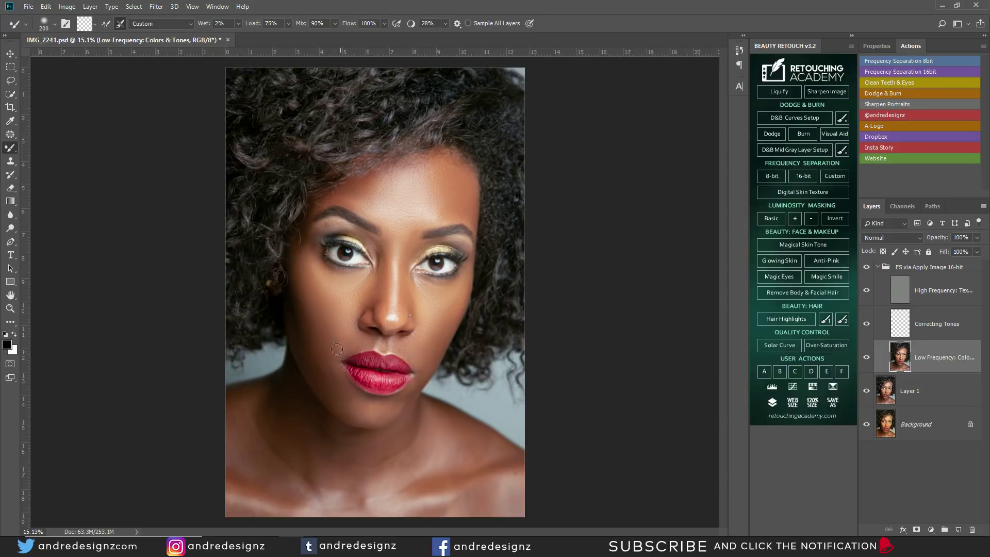
- Blend the chest and shoulder tones with a 400 px Mixer Brush and compare with the frequency separation group hidden
key("bracketright")
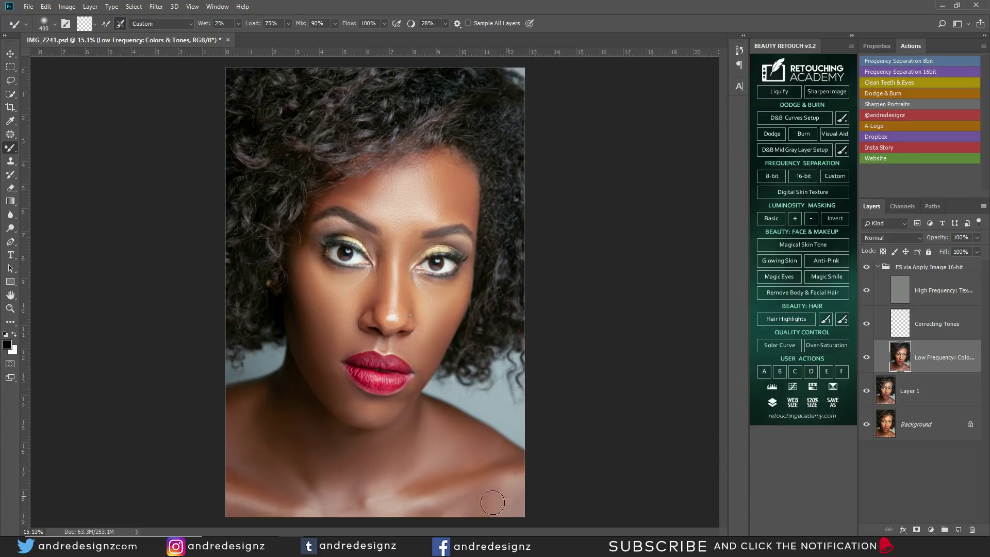
left_click(868, 267)
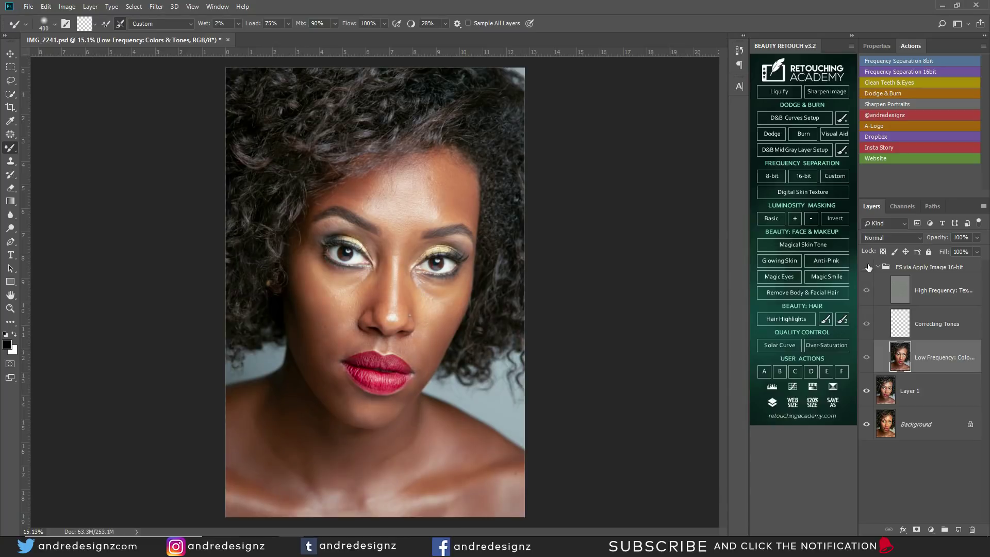
left_click(867, 268)
left_click(867, 268)
left_click(867, 267)
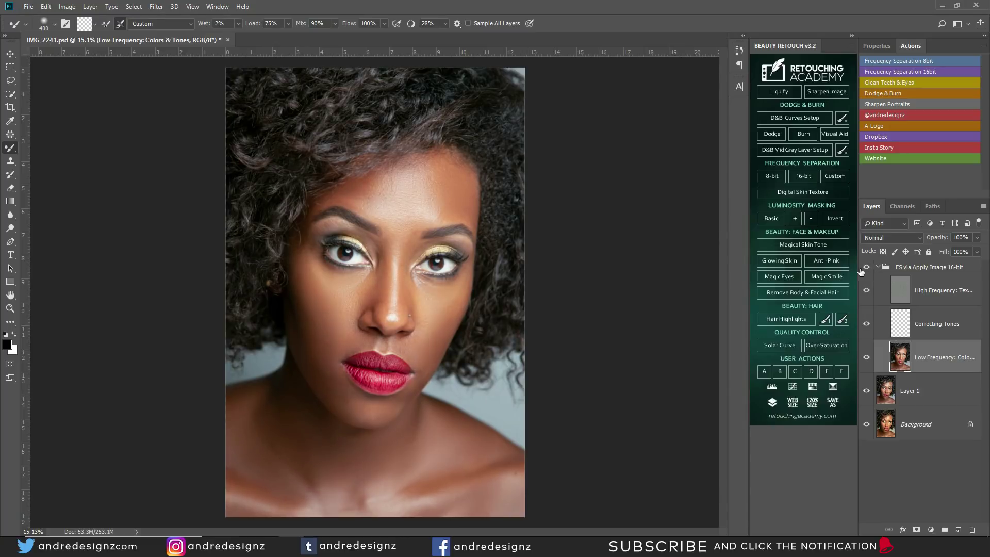
- Smooth the chest tones further with a 300 px Mixer Brush and compare the retouch with the original Background
key("bracketleft")
left_click(866, 267)
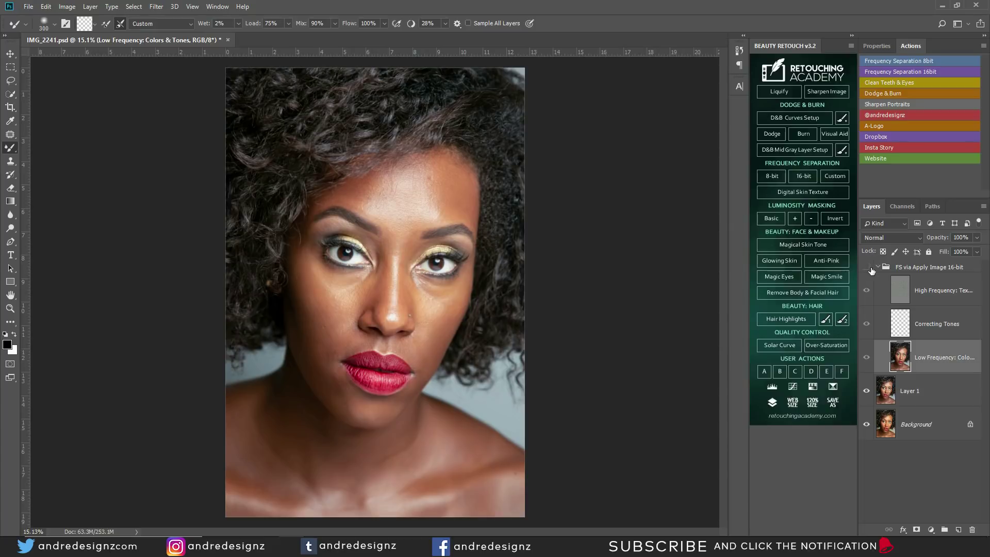
left_click(868, 268)
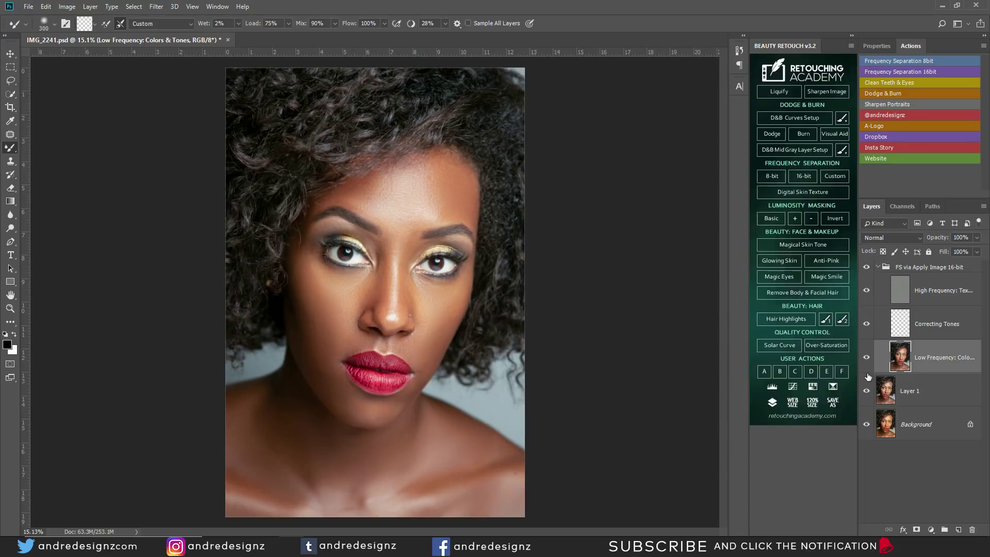
left_click(867, 425, "alt")
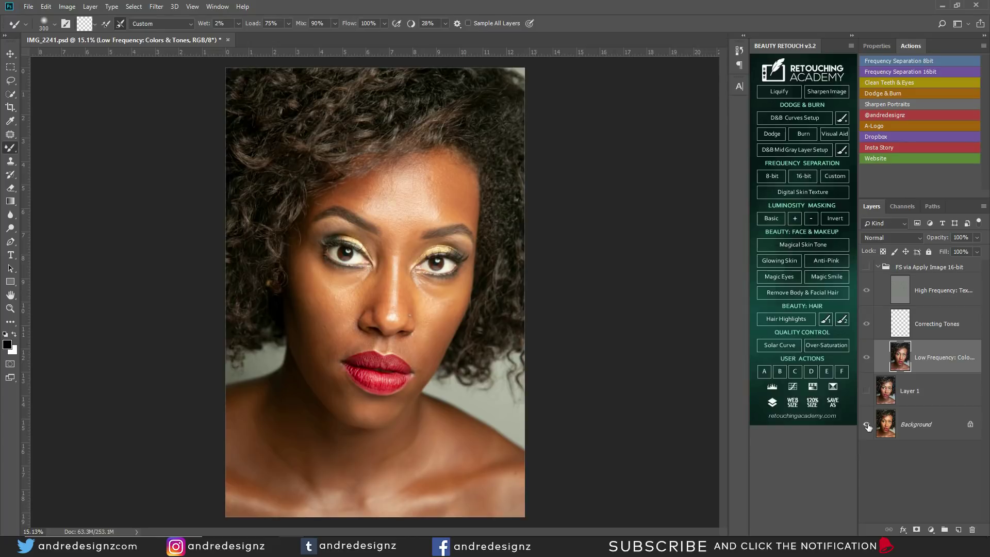
left_click(868, 425, "alt")
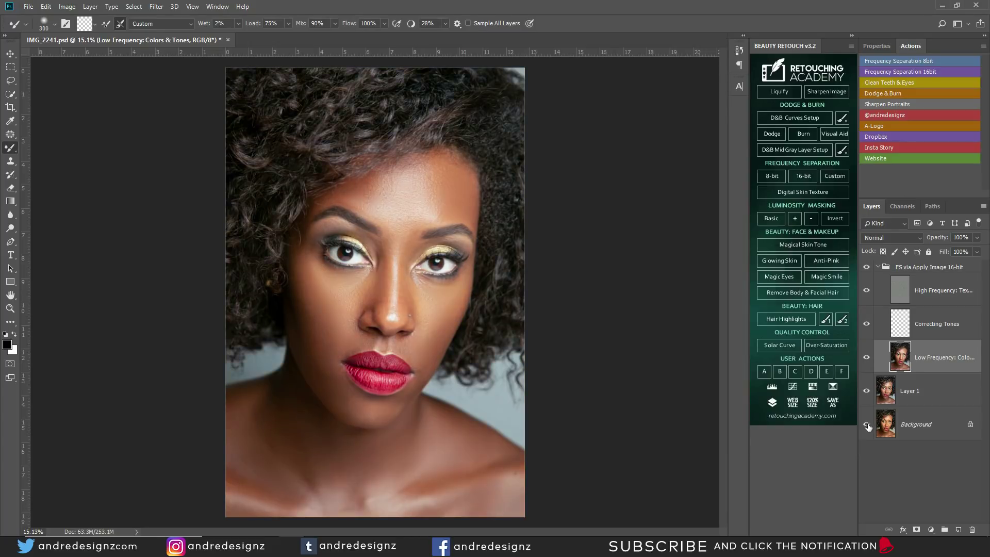
- Select the High Frequency: Texture layer and activate the Clone Stamp tool sampling the current layer
left_click(894, 293)
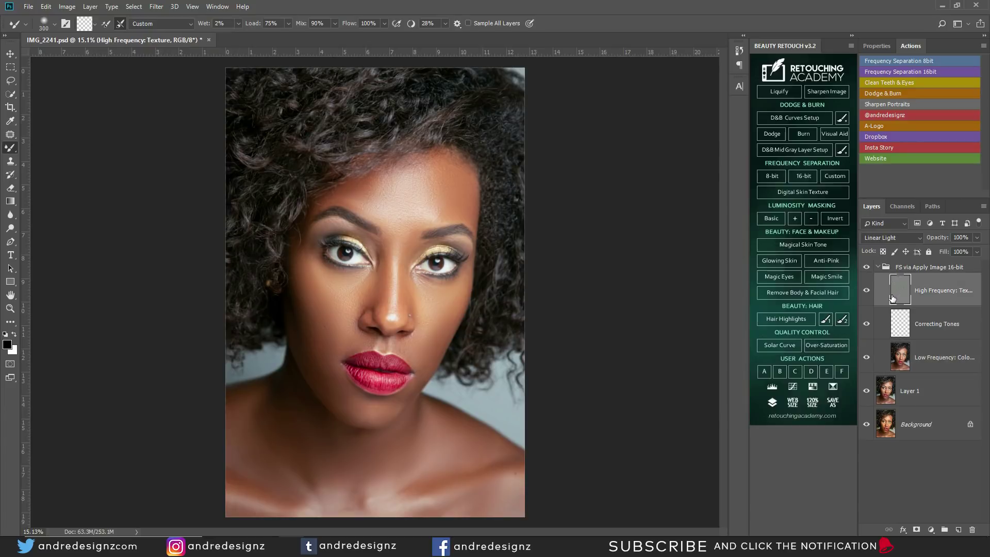
key("s")
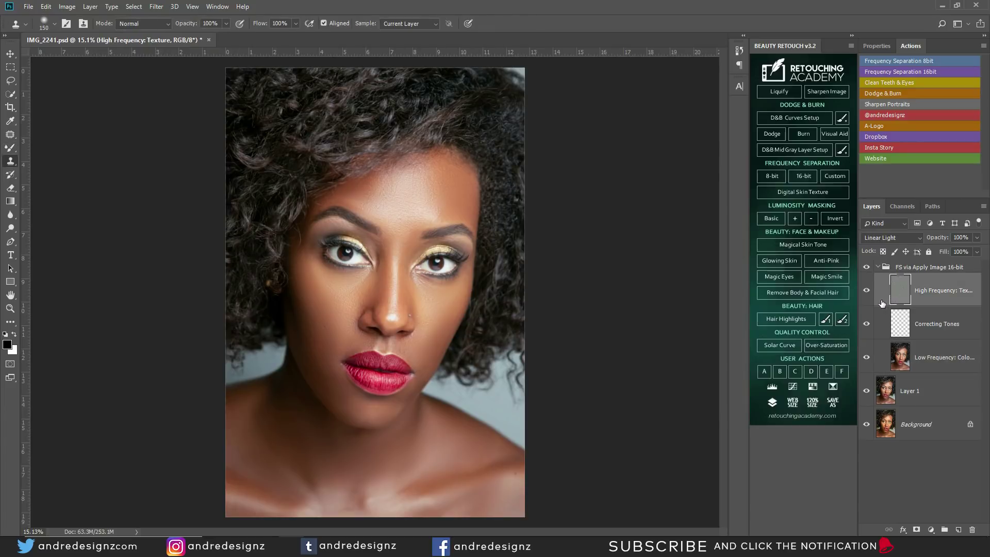
right_click(10, 162)
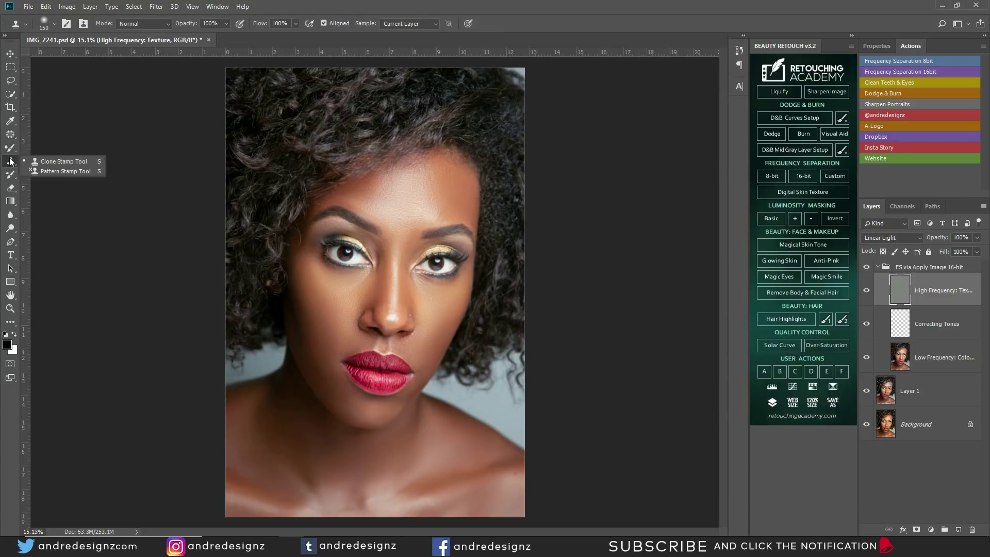
left_click(587, 136)
left_click(509, 212)
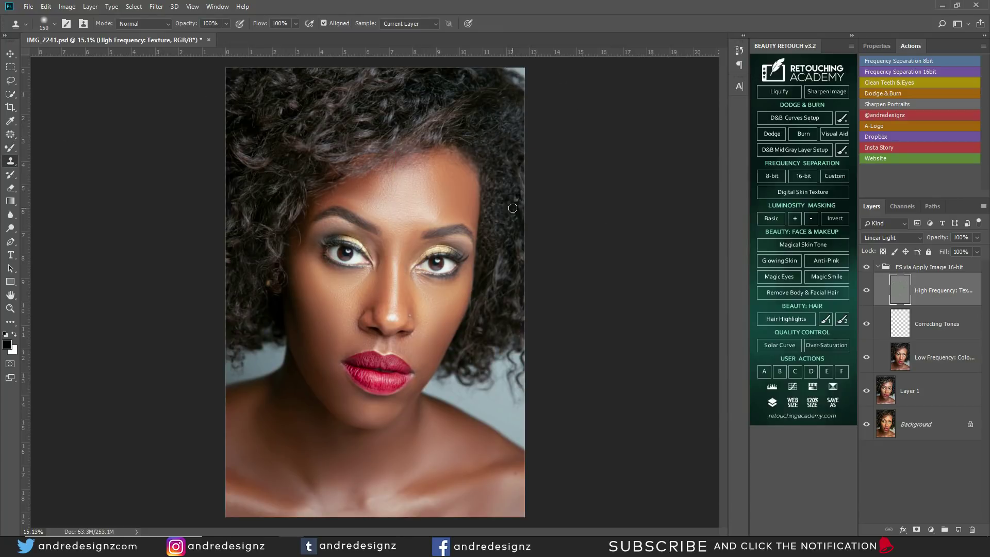
- Reduce the Clone Stamp to 70 px and clone clean skin texture over the middle of the forehead
scroll(471, 166, "up", 5)
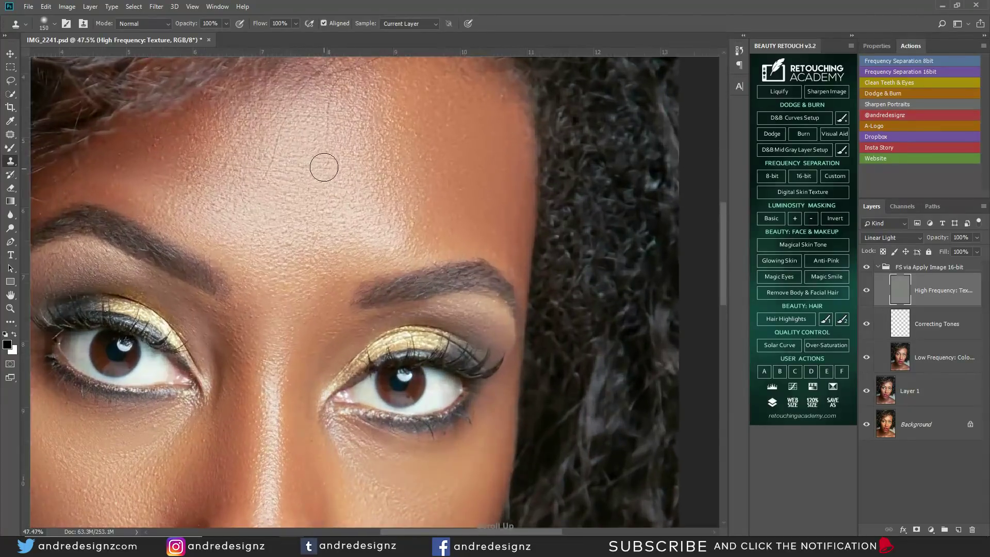
scroll(341, 196, "up", 3)
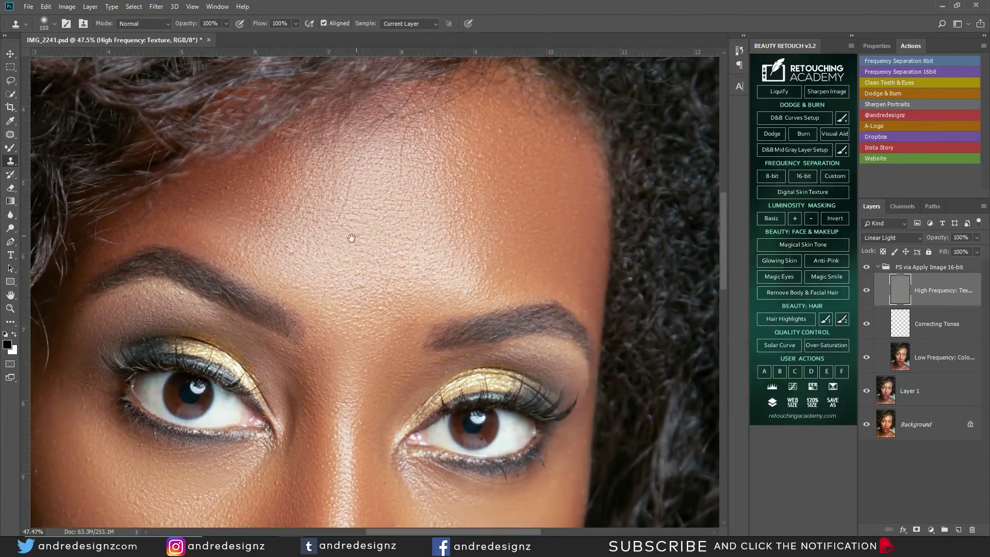
key("bracketleft")
key("bracketleft")
key("bracketleft")
key("bracketleft")
left_click_drag(315, 250, 390, 122)
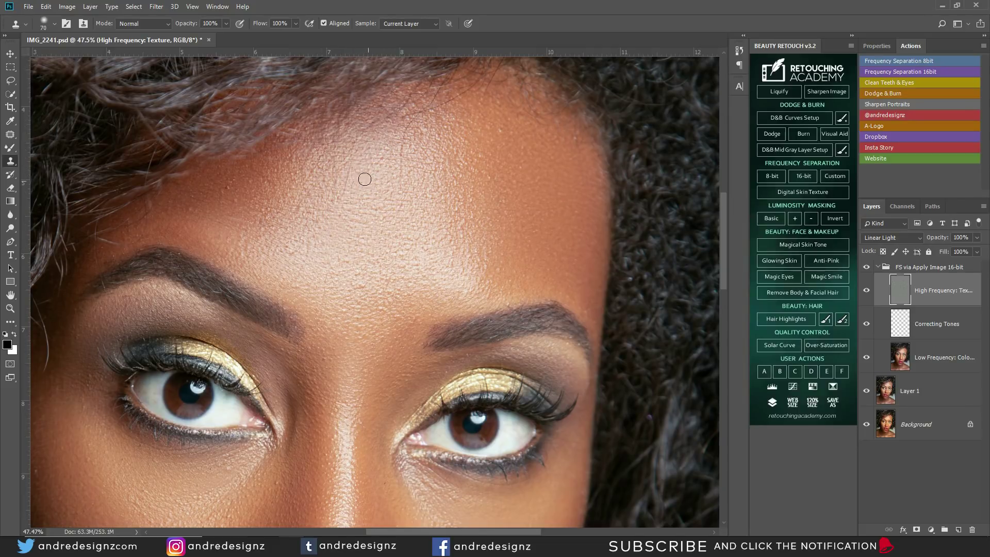
- Clone more texture on the central forehead, undo the last stamp and compare with the frequency separation group hidden
left_click_drag(393, 183, 398, 159)
left_click(379, 209)
key("ctrl+z")
left_click(867, 267)
left_click(866, 268)
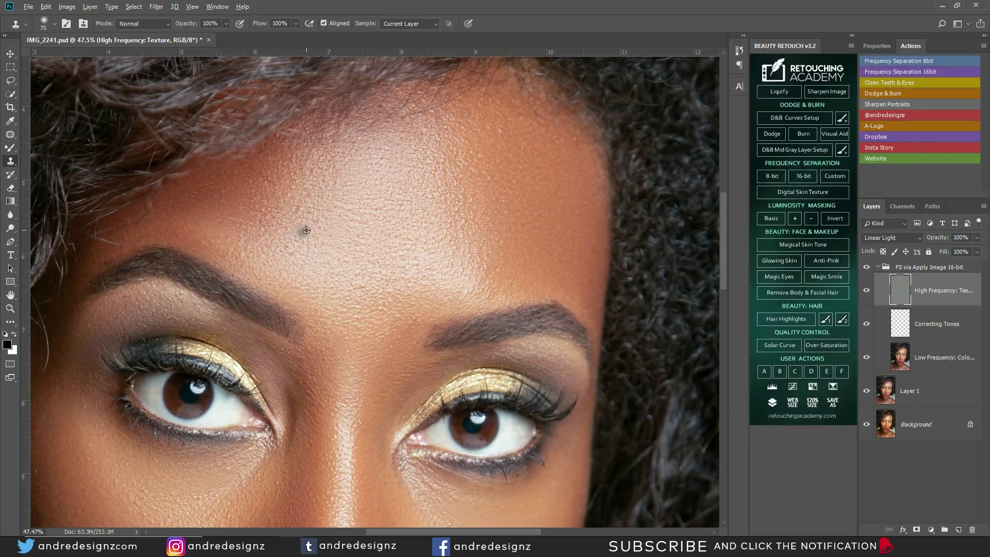
- Clone clean texture over the image-right side of the forehead and the cheek below the eye, undoing a misplaced stamp
left_click_drag(455, 186, 313, 199)
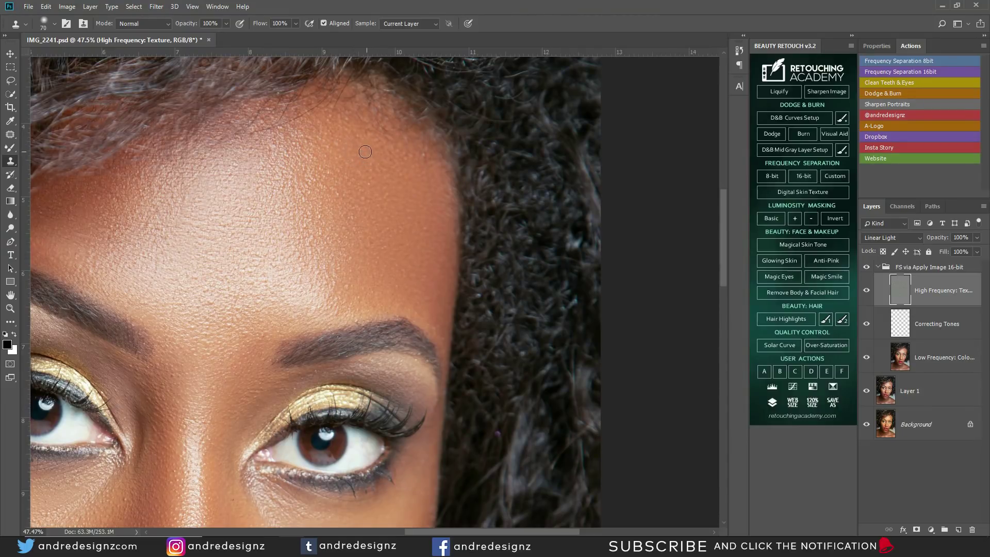
left_click_drag(331, 220, 340, 179)
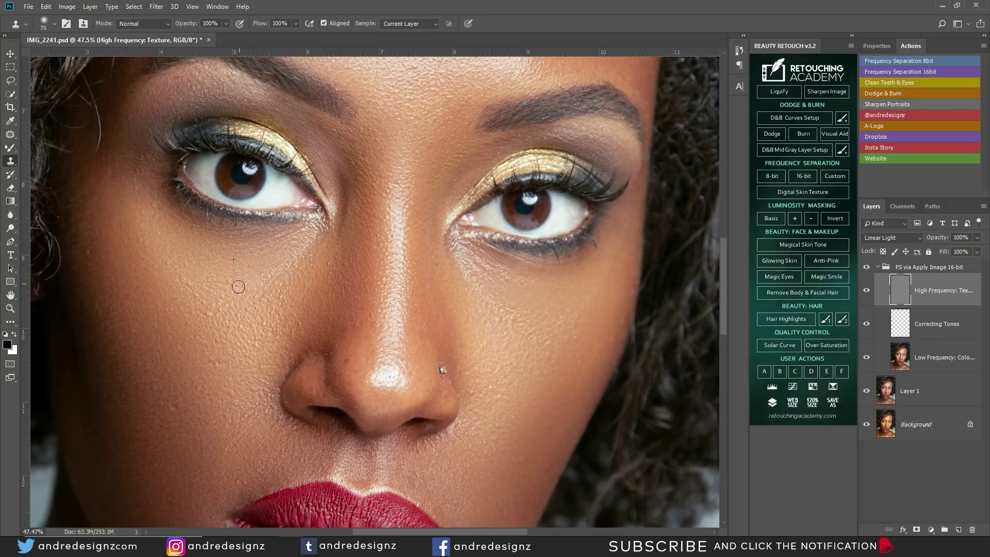
mouse_move(382, 229)
left_mouse_down()
mouse_move(198, 135)
mouse_move(198, 91)
left_mouse_up()
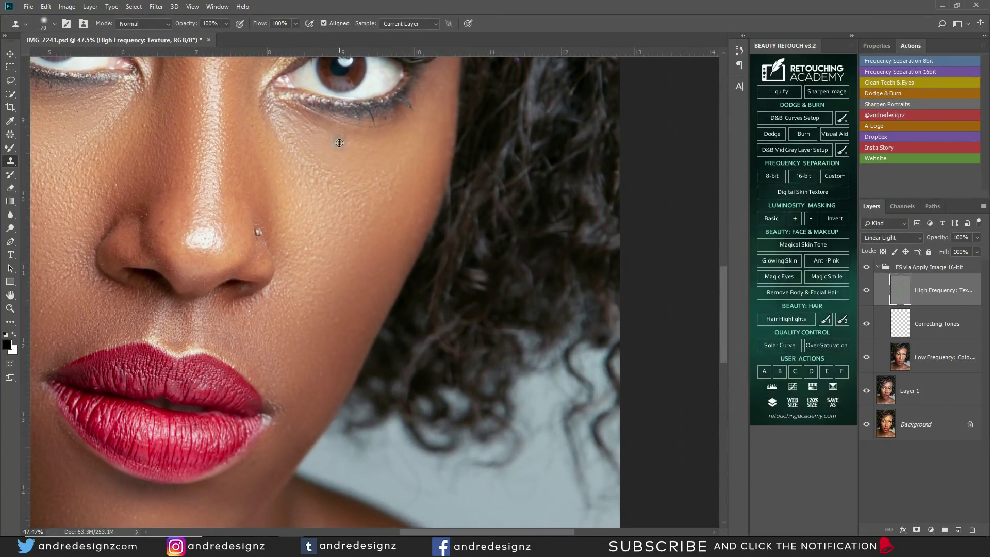
left_click(331, 173)
key("ctrl+z")
left_click(400, 205)
- Sample clean texture on the image's left cheek and clone it over the bumps beside the nose and under the eye
scroll(376, 210, "left", 5)
scroll(376, 210, "down", 2)
left_click(247, 208, "alt")
left_click(244, 194)
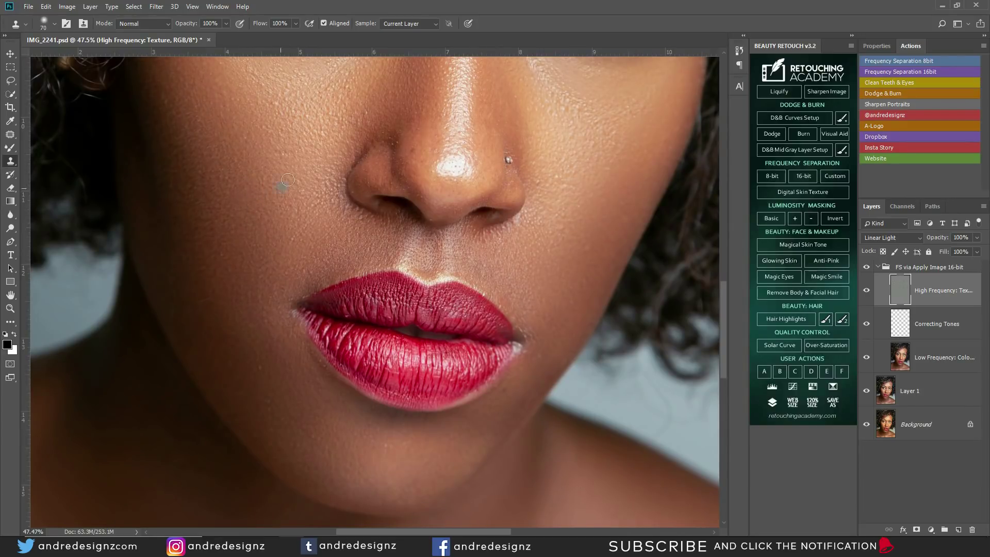
scroll(287, 179, "up", 3)
scroll(288, 179, "right", 1)
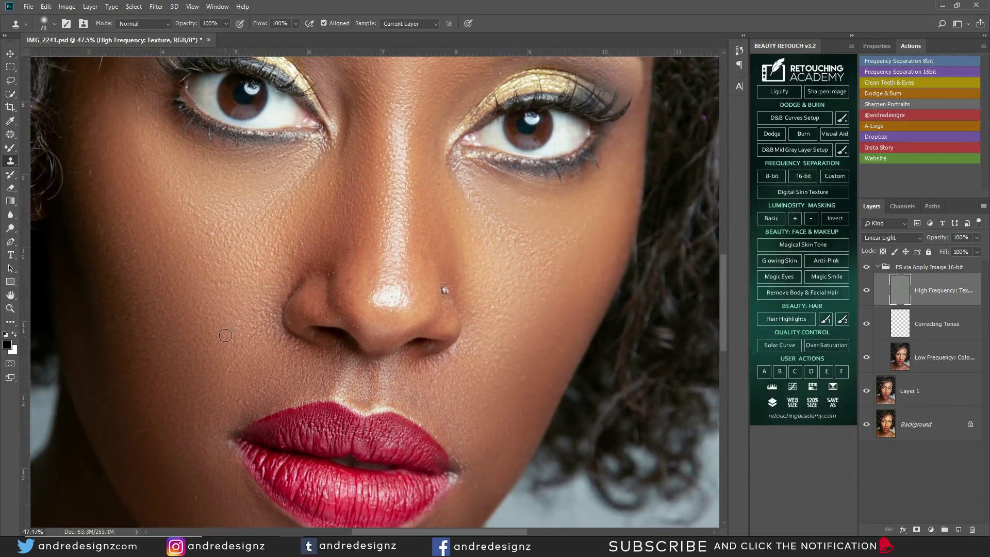
scroll(226, 336, "up", 3)
scroll(225, 336, "right", 1)
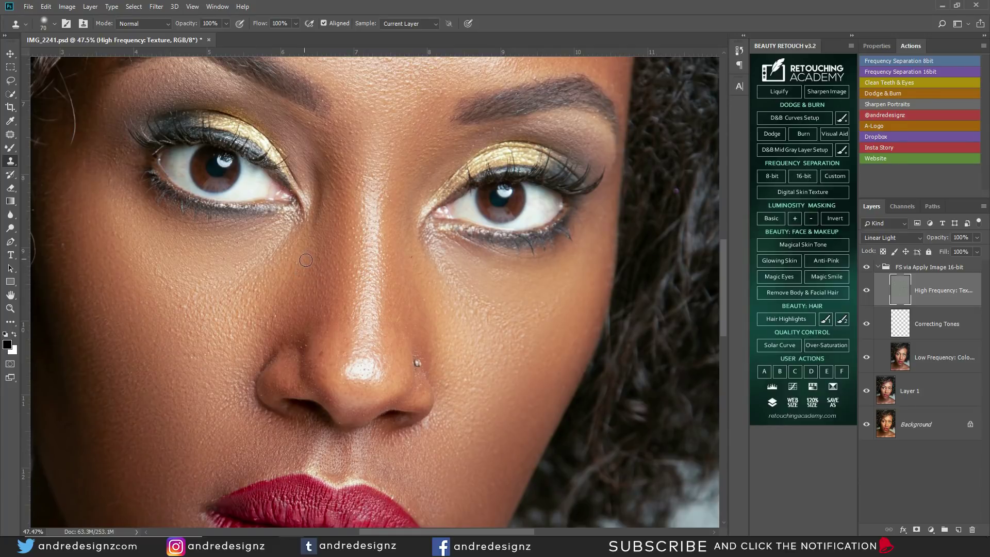
- Sample skin texture on the image's left lower cheek and even out the area between nose, mouth and jaw
scroll(268, 259, "down", 3)
scroll(268, 259, "left", 2)
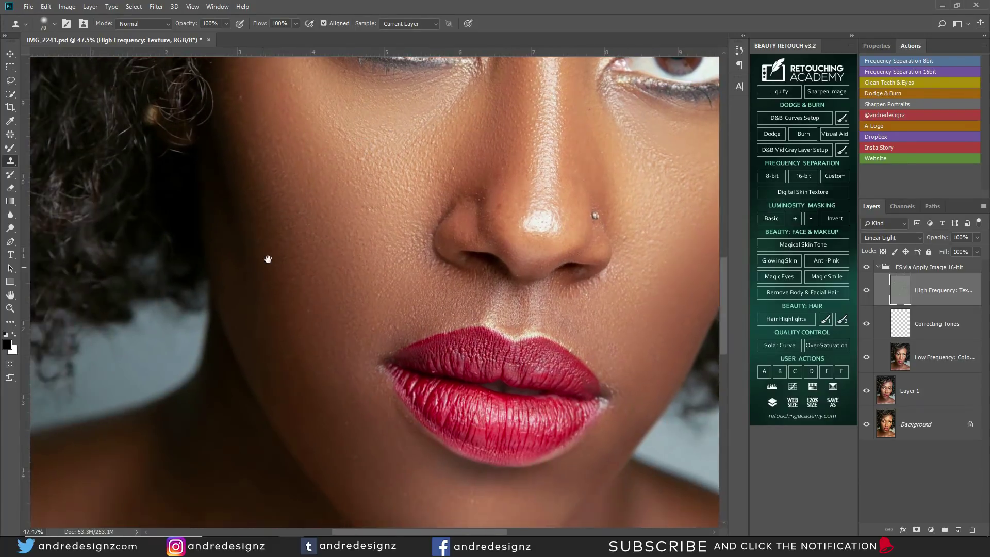
scroll(267, 259, "down", 1)
scroll(268, 259, "left", 1)
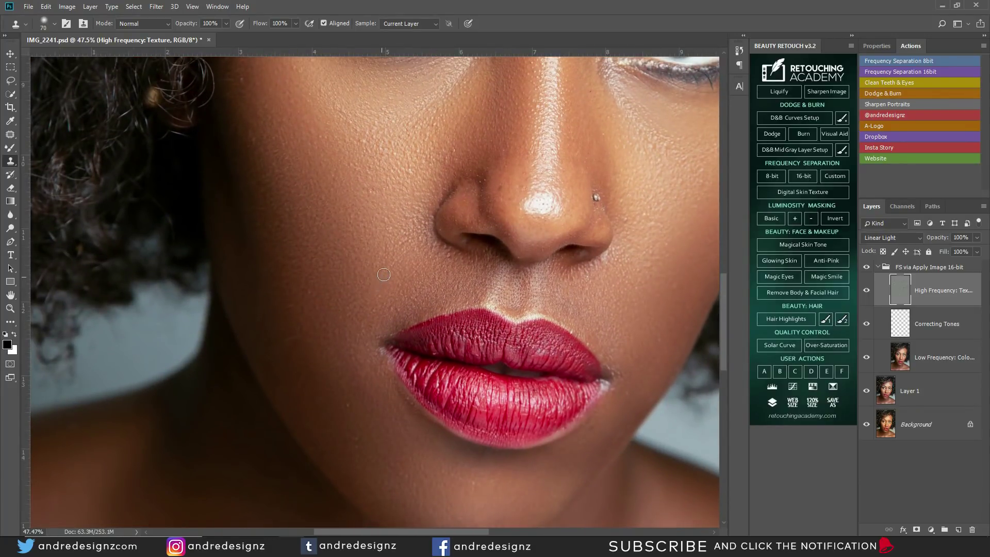
left_click(311, 305, "alt")
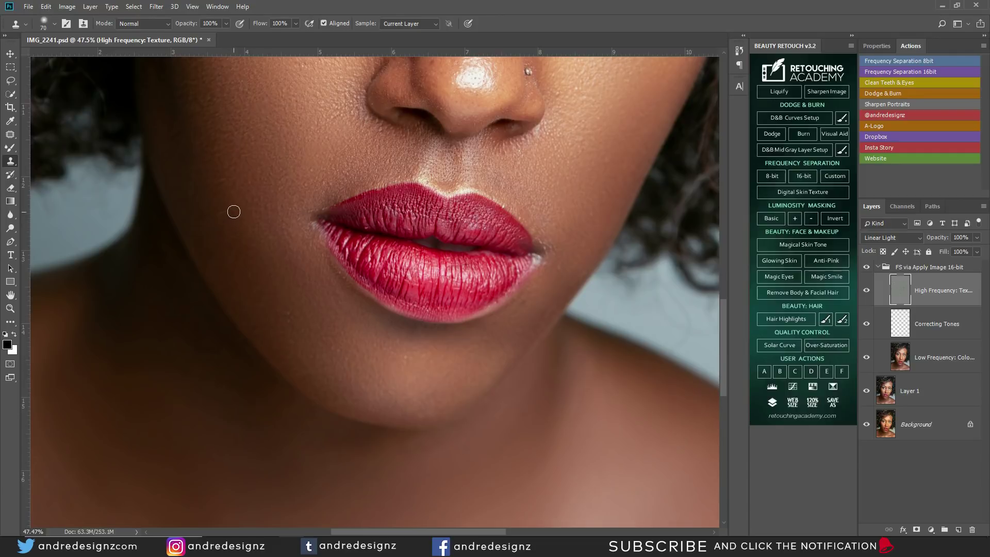
- Clone clean texture over the blemishes on the chin below the lips
left_click_drag(318, 265, 267, 213)
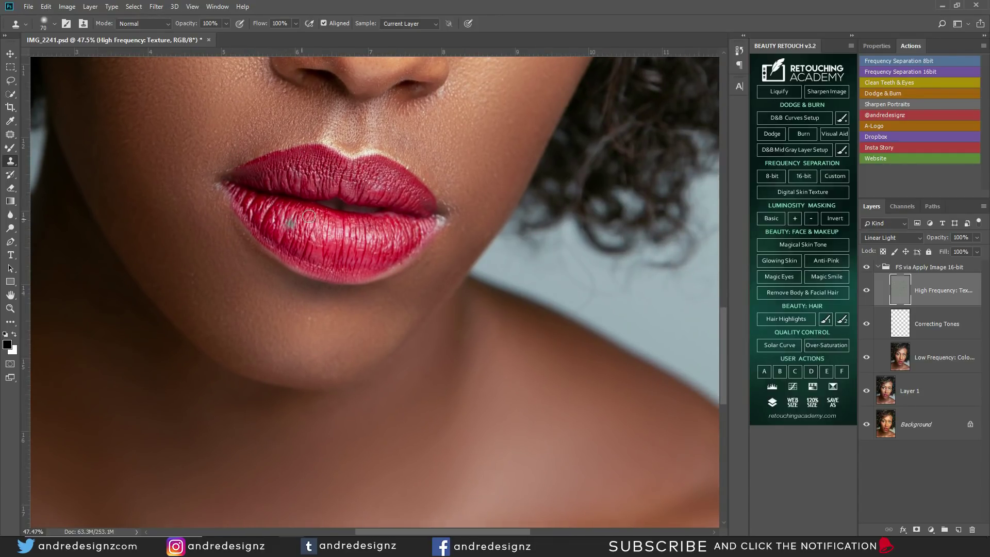
left_click_drag(280, 303, 216, 275)
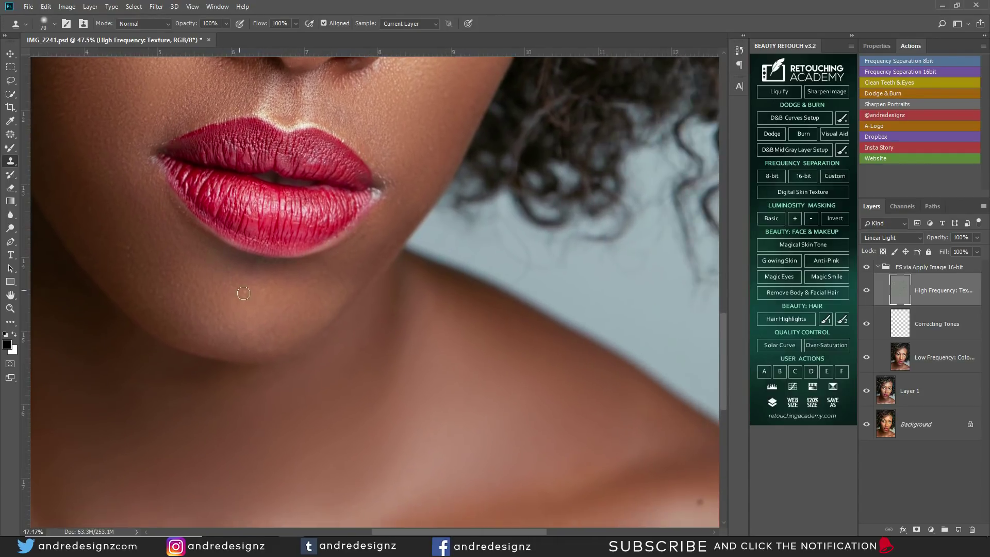
left_click(220, 303)
mouse_move(258, 268)
left_mouse_down()
mouse_move(201, 367)
mouse_move(244, 293)
left_mouse_up()
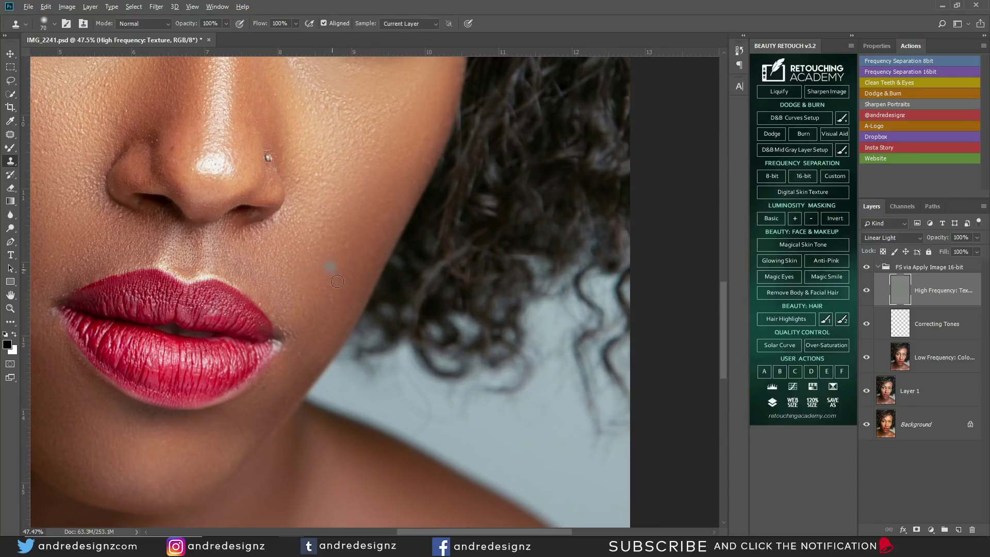
- Clean up the texture on the image's right cheek, along the nose, under the eye and on the outer forehead
left_click_drag(344, 247, 340, 310)
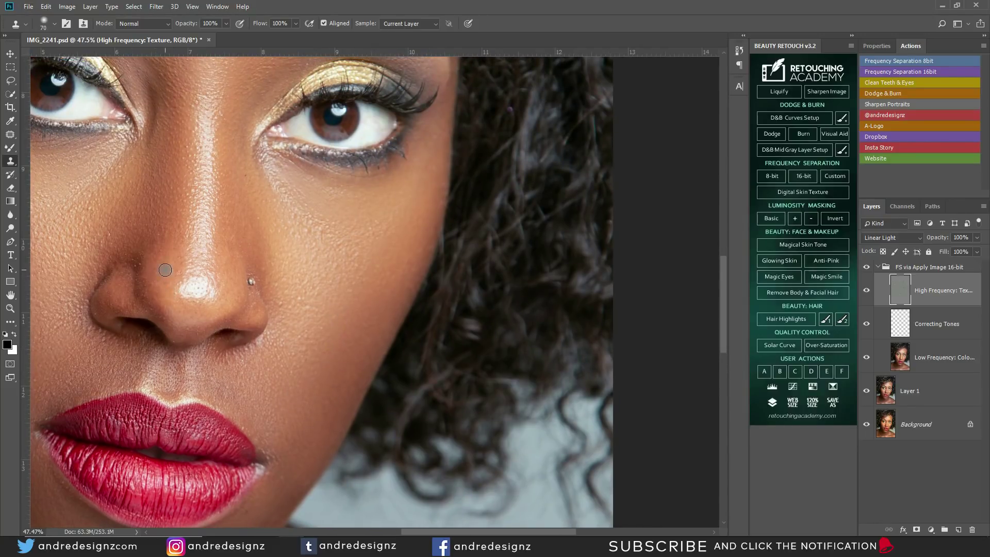
left_click_drag(193, 201, 130, 337)
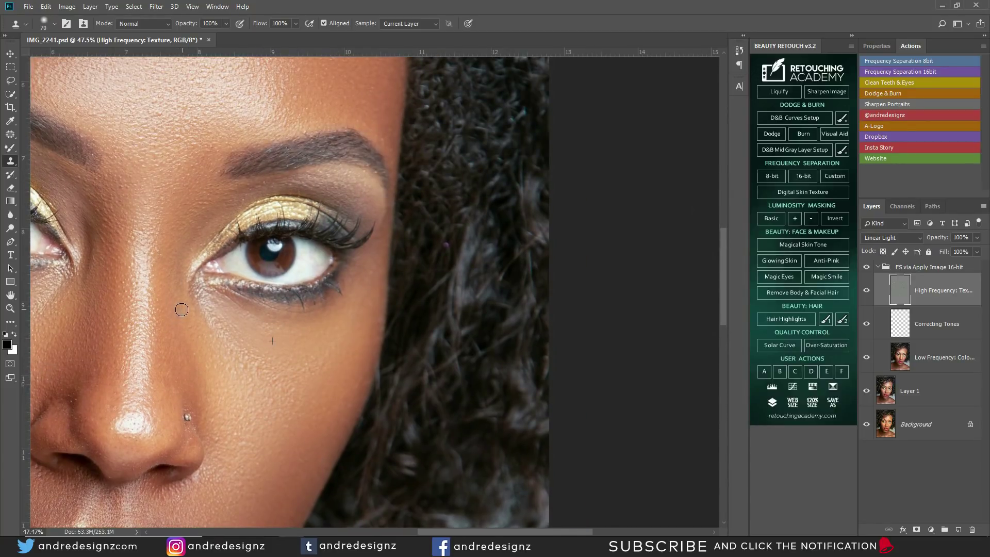
left_click_drag(240, 360, 206, 290)
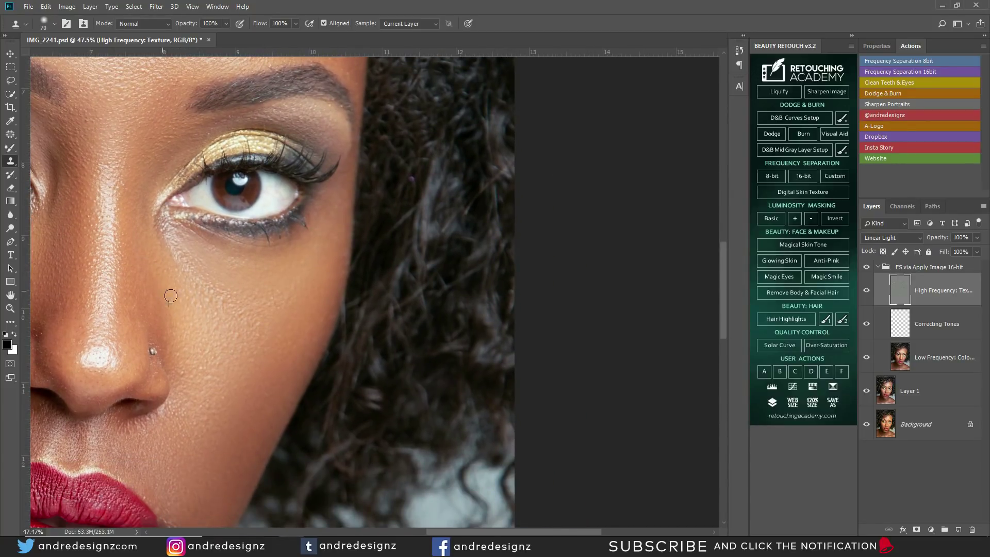
left_click_drag(241, 339, 247, 316)
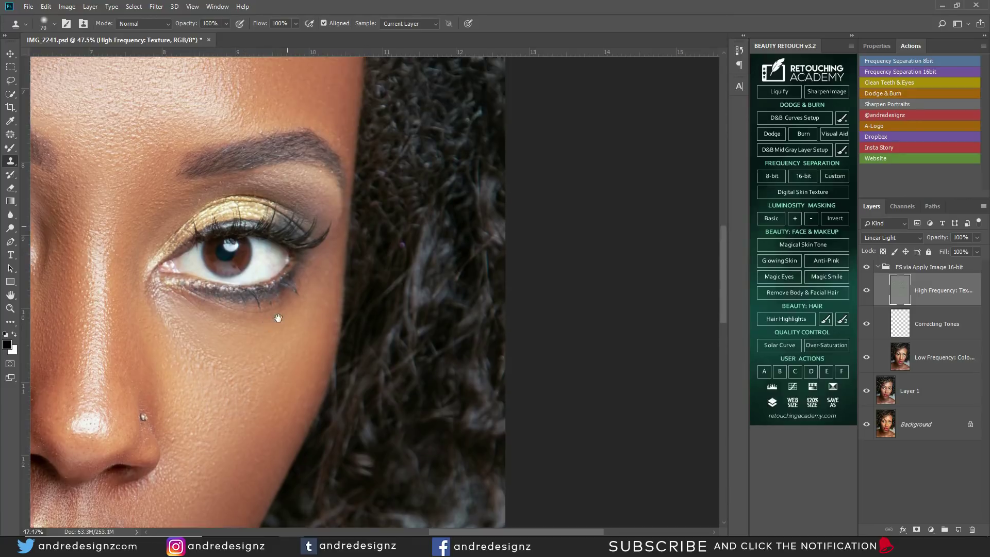
left_click_drag(265, 222, 297, 212)
left_click_drag(52, 282, 225, 280)
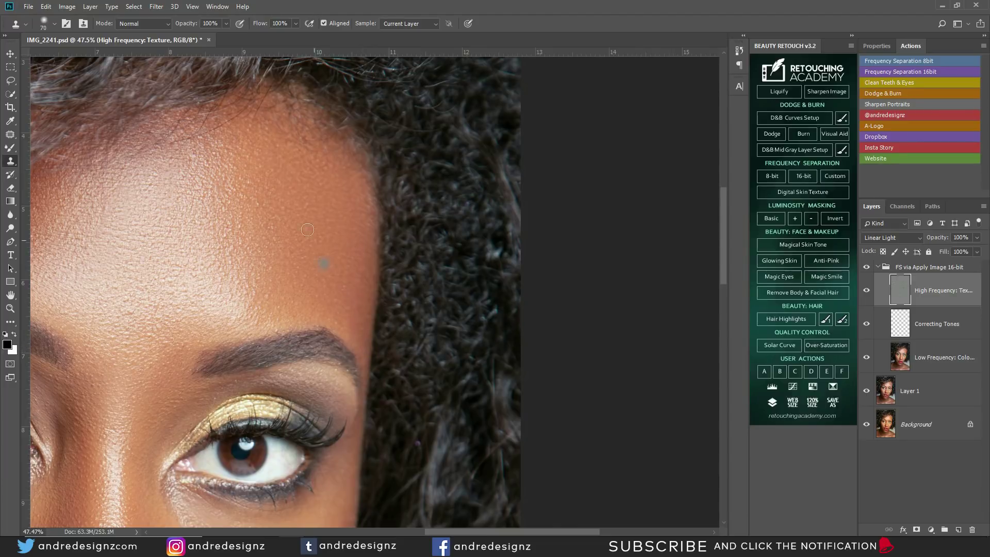
- Clone clean texture over the blemishes on the neck, shoulders and chest
scroll(301, 216, "down", 3)
left_click_drag(354, 220, 385, 193)
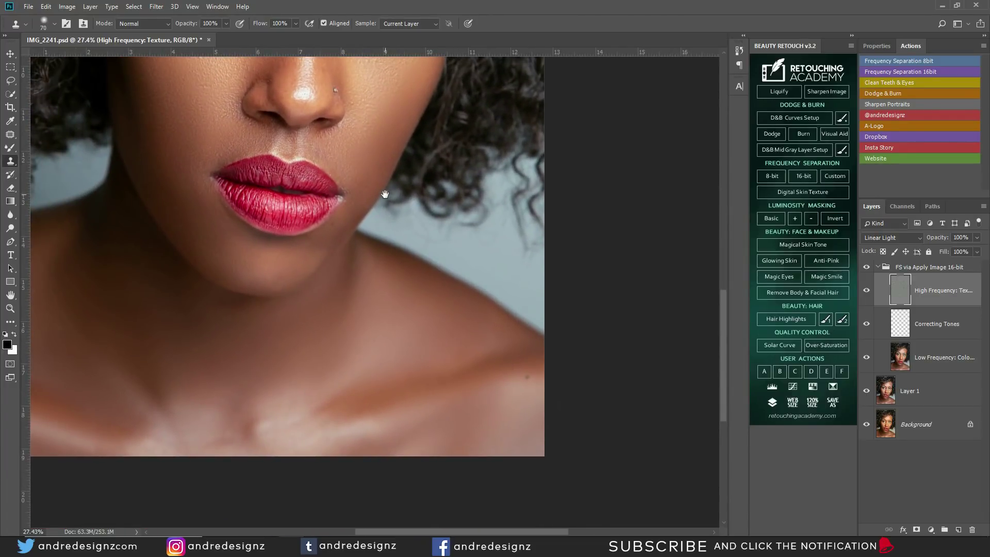
left_click_drag(293, 303, 257, 305)
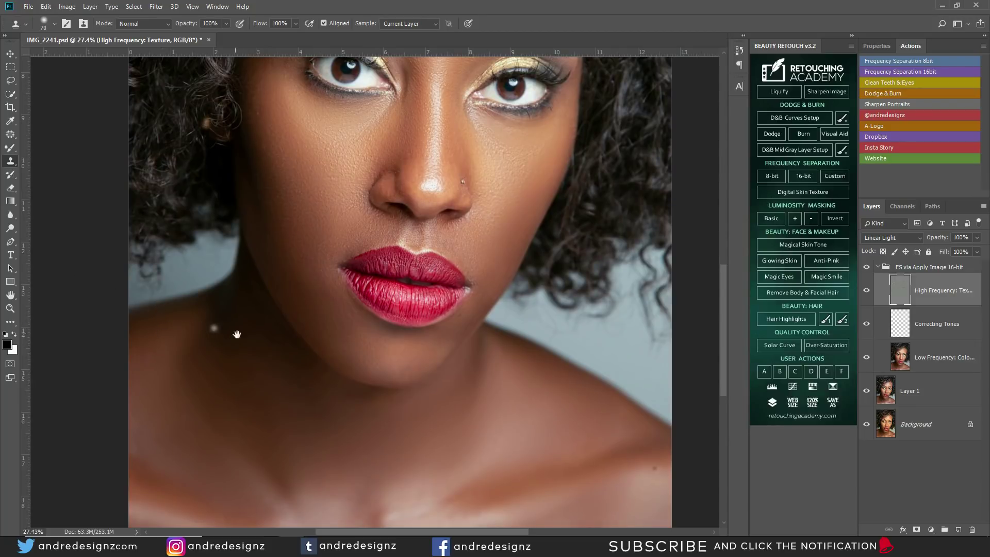
left_click_drag(230, 327, 185, 292)
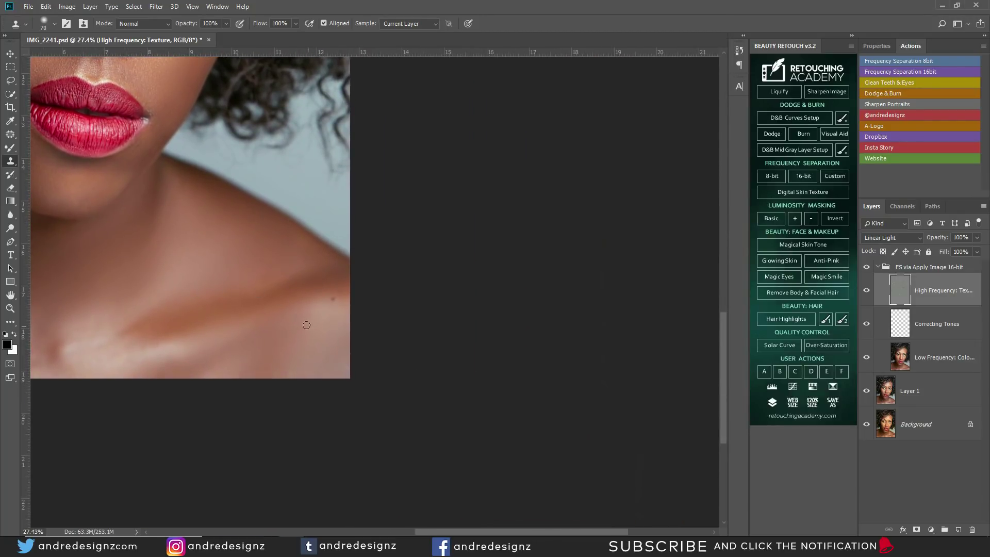
- Touch up the remaining texture flaws on the forehead above the eyebrows and review the whole portrait
left_click_drag(163, 235, 241, 314)
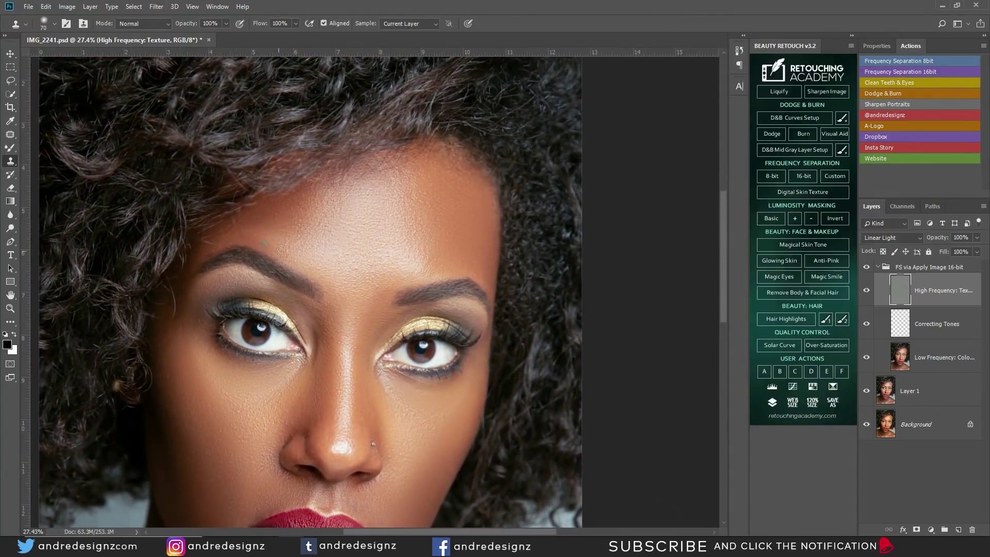
left_click_drag(281, 249, 227, 227)
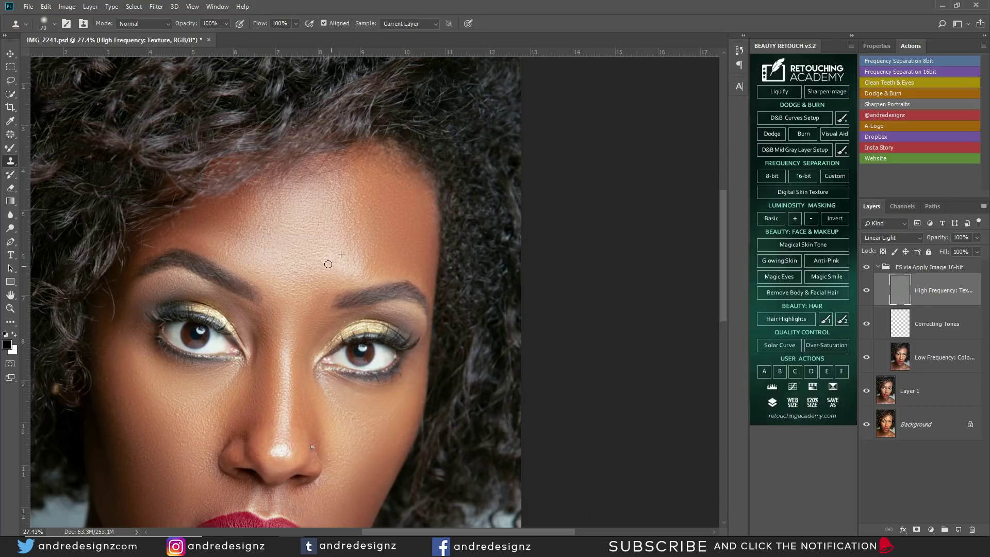
scroll(329, 264, "down", 5)
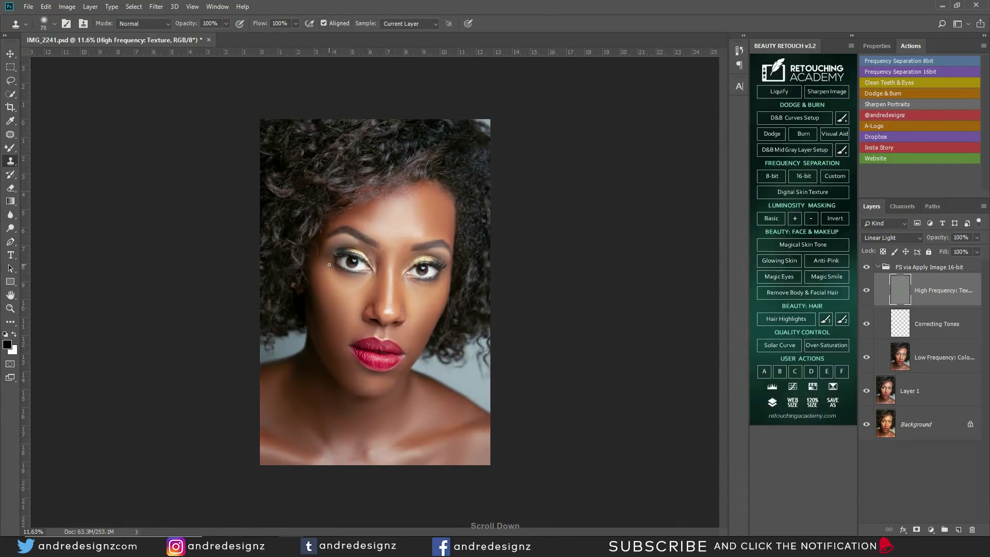
scroll(329, 265, "up", 1)
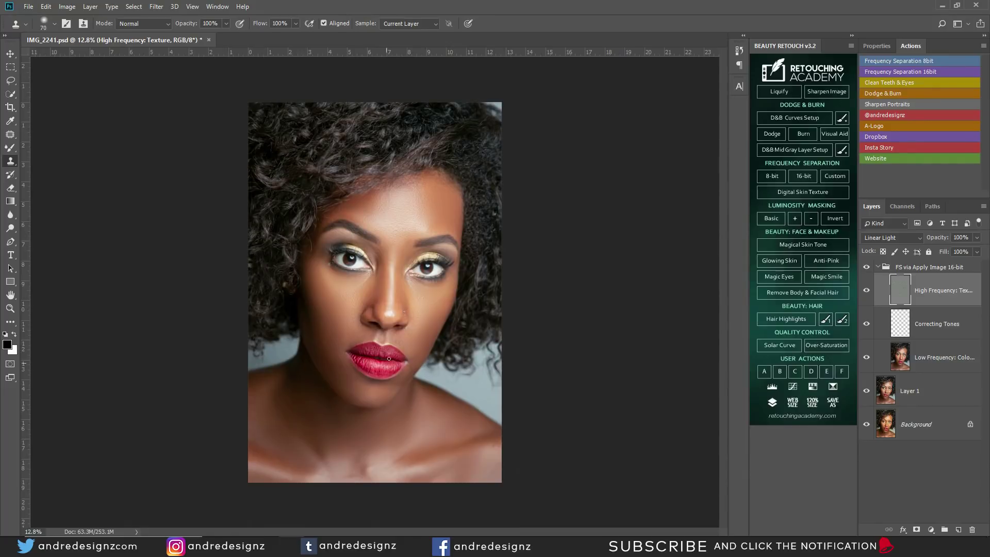
- Collapse the frequency separation group and add a masked Burn - Darken curves group above it
left_click(878, 268)
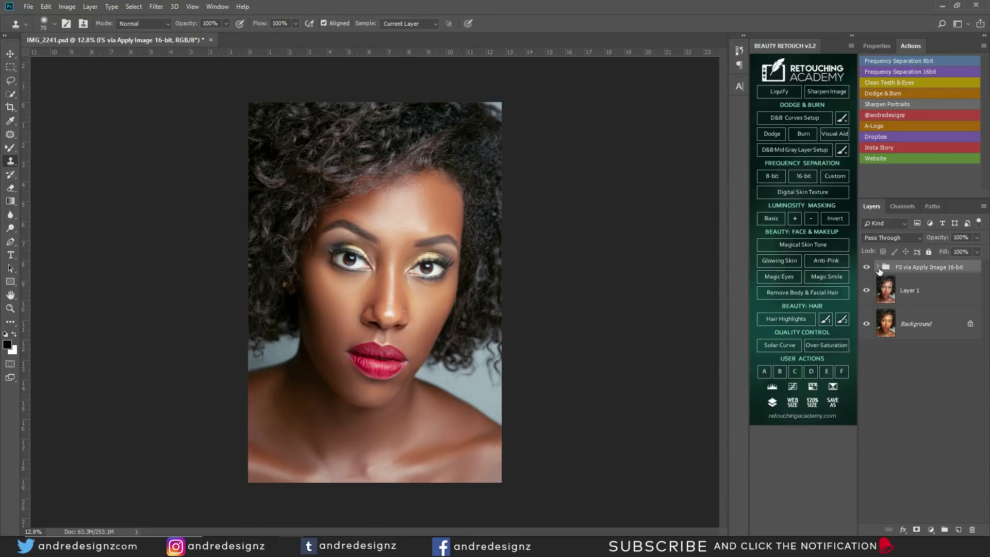
left_click(803, 135)
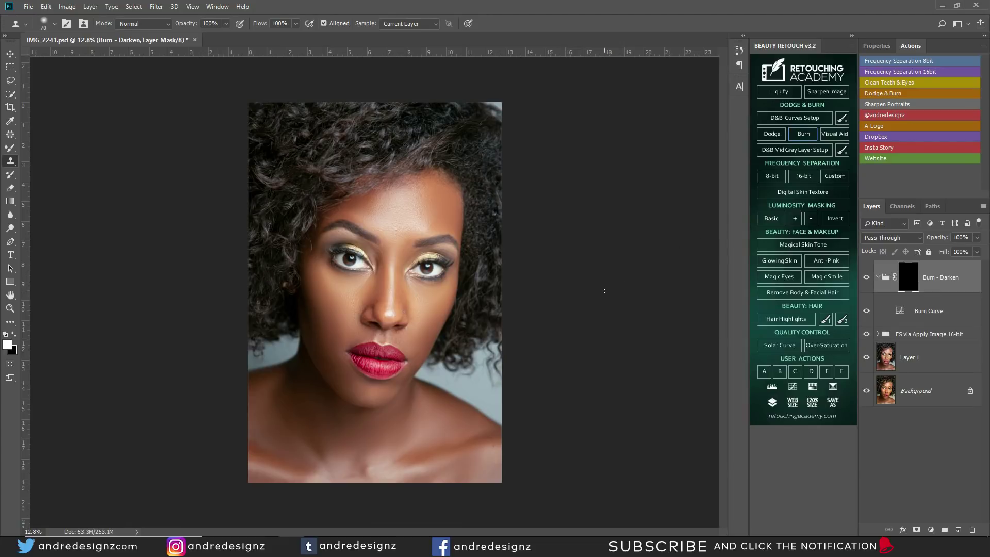
scroll(457, 292, "down", 3)
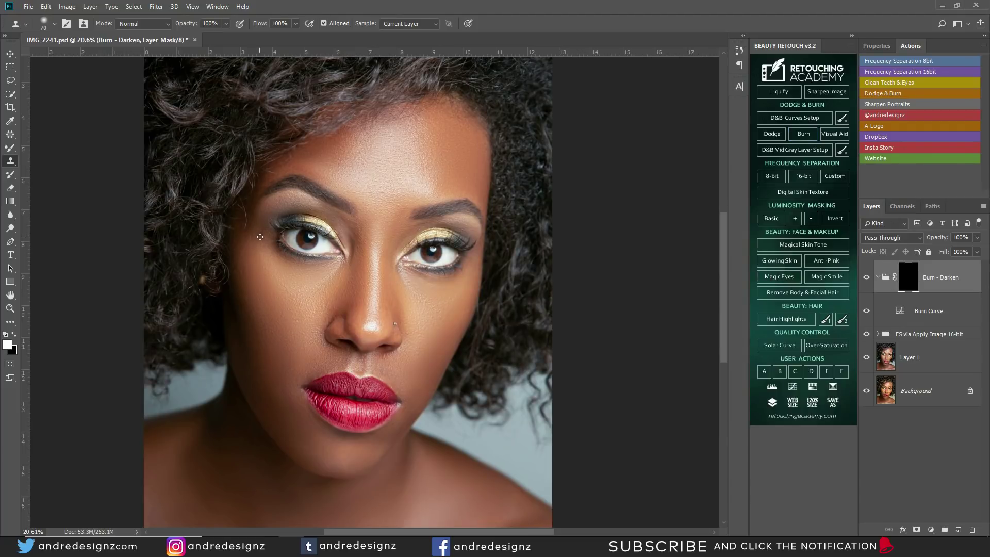
- Burn both sides of the nose on the Burn - Darken mask using the Brush tool at 1% flow, and compare the shading before and after
key("b")
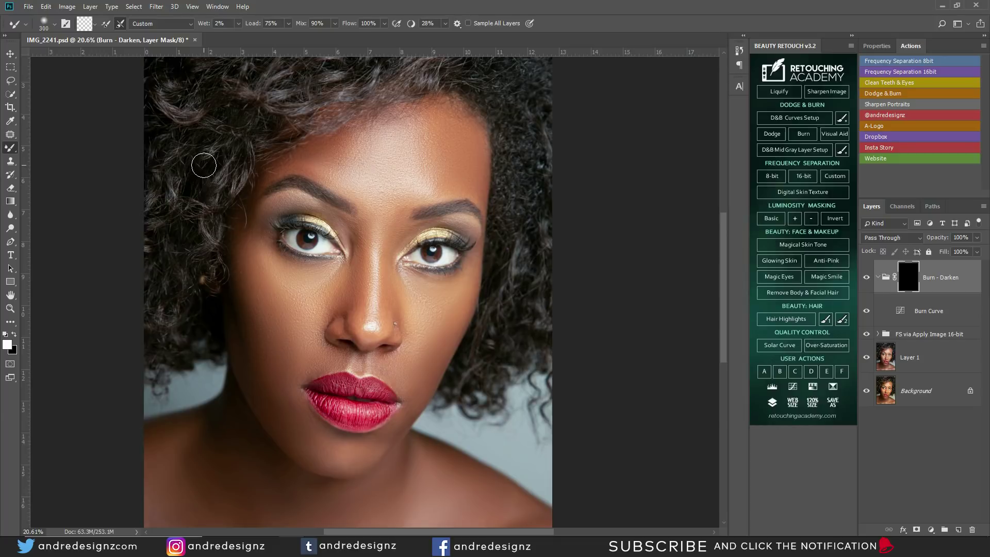
key("shift+b")
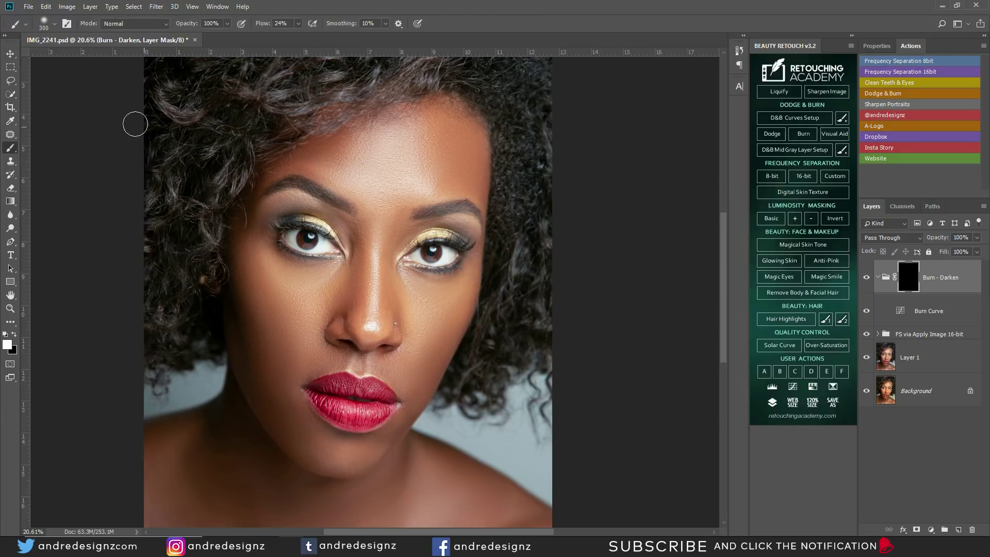
right_click(9, 150)
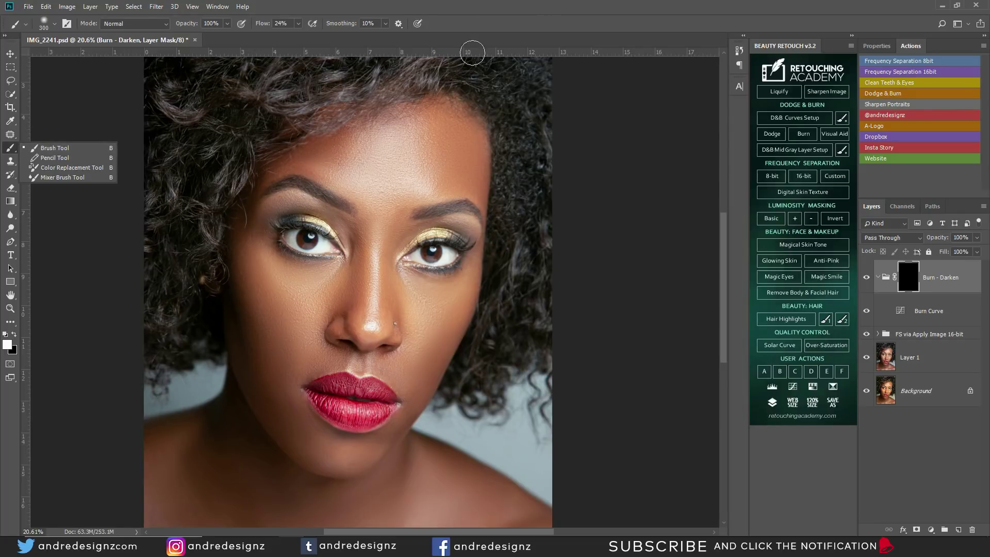
left_click(503, 7)
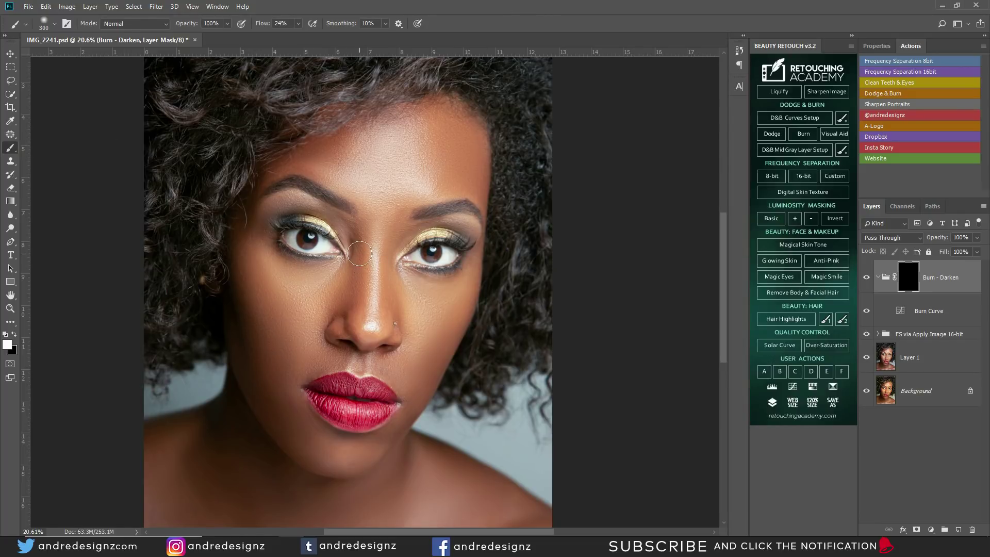
left_click(298, 23)
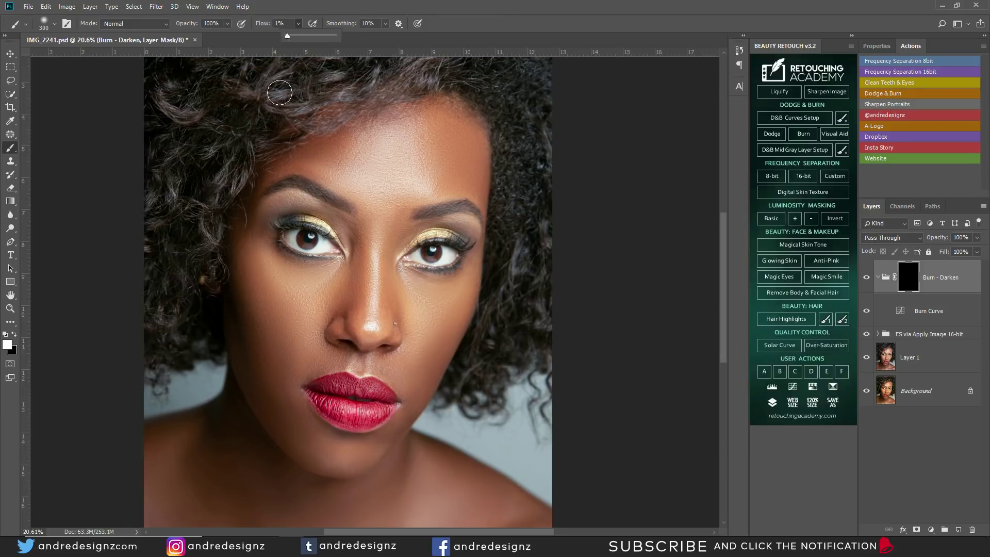
left_click(357, 264)
mouse_move(357, 264)
left_mouse_down()
mouse_move(353, 309)
mouse_move(355, 238)
mouse_move(397, 268)
mouse_move(400, 236)
mouse_move(401, 312)
mouse_move(394, 251)
mouse_move(387, 282)
mouse_move(390, 268)
left_mouse_up()
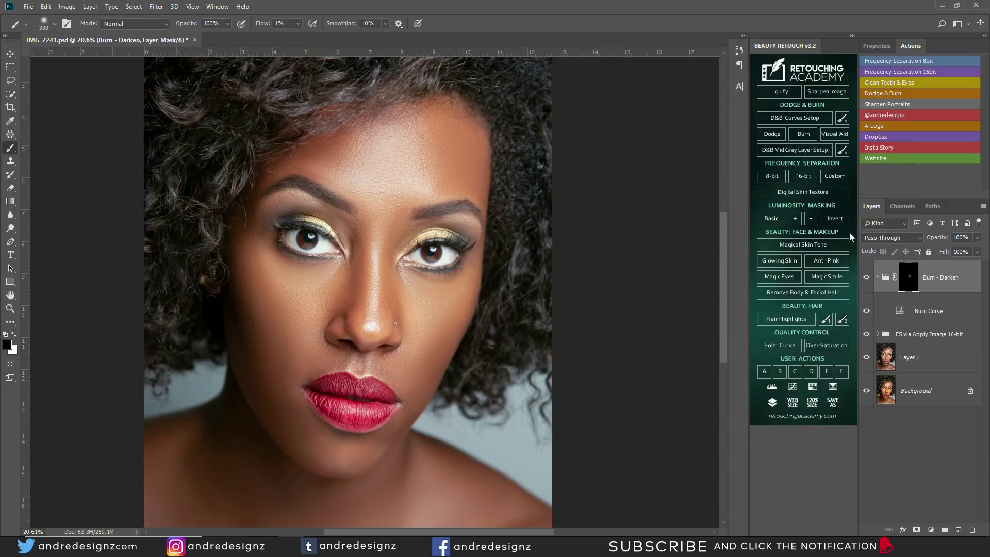
left_click(867, 278)
left_click(866, 278)
left_click(867, 278)
left_click(867, 278)
- Paint white on the Burn - Darken mask along the outer forehead and cheek hollows, and toggle the group to compare
mouse_move(446, 132)
left_mouse_down()
mouse_move(484, 152)
mouse_move(456, 193)
mouse_move(442, 167)
mouse_move(453, 143)
mouse_move(436, 110)
mouse_move(445, 168)
mouse_move(470, 126)
left_mouse_up()
left_click(14, 334)
mouse_move(233, 309)
left_mouse_down()
mouse_move(273, 400)
mouse_move(254, 383)
mouse_move(287, 415)
mouse_move(275, 413)
mouse_move(254, 347)
left_mouse_up()
mouse_move(449, 345)
left_mouse_down()
mouse_move(434, 366)
mouse_move(458, 315)
mouse_move(466, 324)
mouse_move(467, 298)
mouse_move(442, 335)
mouse_move(473, 294)
mouse_move(430, 361)
left_mouse_up()
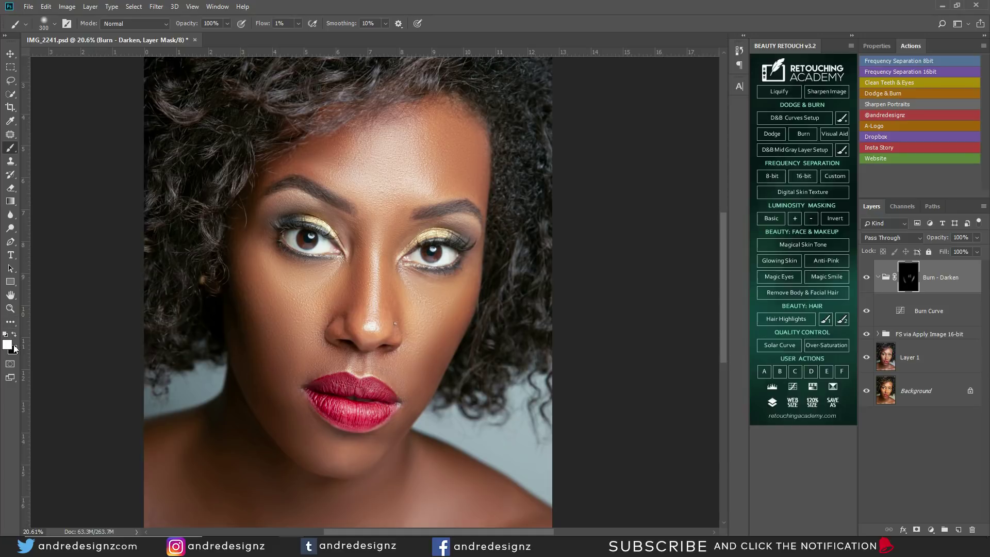
mouse_move(387, 172)
left_mouse_down()
mouse_move(358, 261)
mouse_move(349, 226)
mouse_move(405, 236)
mouse_move(411, 219)
mouse_move(345, 229)
mouse_move(296, 197)
mouse_move(263, 215)
mouse_move(449, 208)
mouse_move(427, 219)
mouse_move(447, 218)
mouse_move(466, 226)
left_mouse_up()
left_click(866, 279)
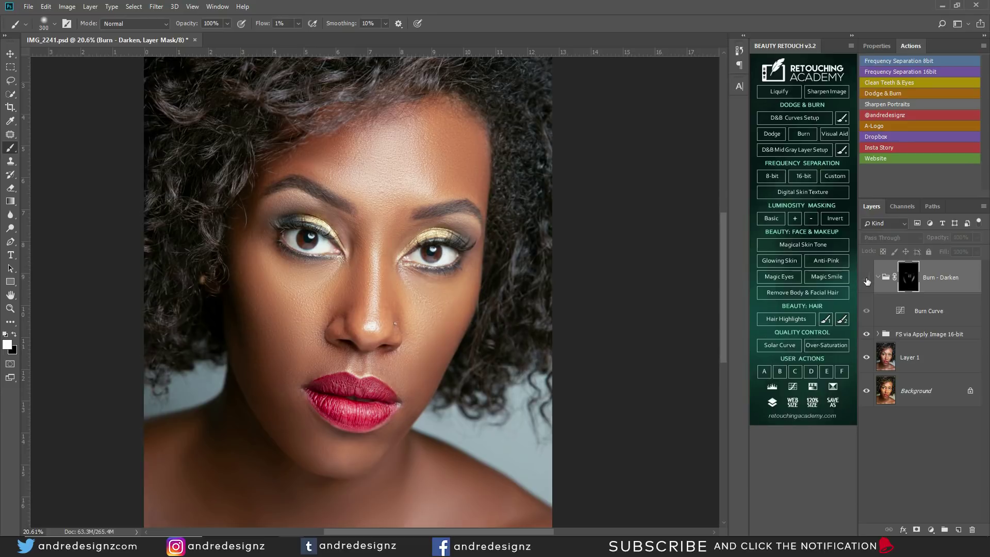
left_click(867, 278)
left_click(866, 279)
left_click(867, 278)
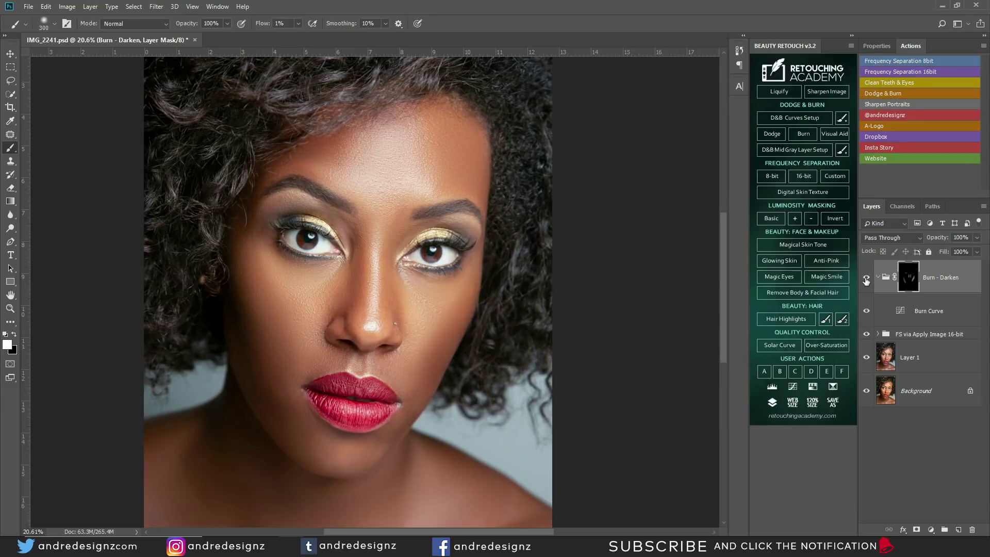
- Deepen the burn shading on the side of the forehead, along the jaw and in the hollows around the collarbones
mouse_move(476, 155)
left_mouse_down()
mouse_move(469, 130)
mouse_move(465, 177)
mouse_move(452, 128)
mouse_move(470, 181)
mouse_move(479, 166)
mouse_move(446, 154)
mouse_move(283, 185)
mouse_move(374, 105)
mouse_move(376, 172)
left_mouse_up()
left_click_drag(303, 434, 264, 227)
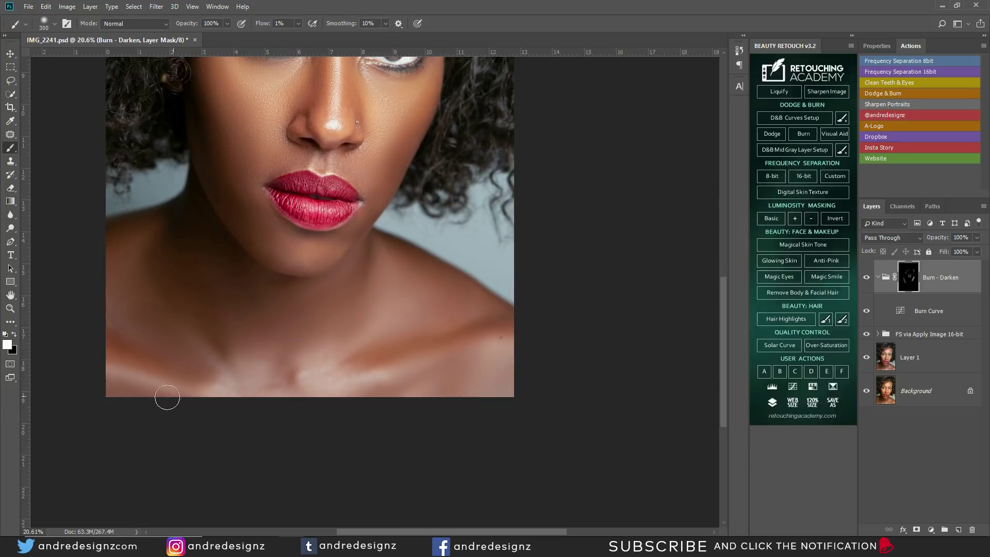
mouse_move(133, 342)
left_mouse_down()
mouse_move(150, 372)
mouse_move(178, 375)
left_mouse_up()
mouse_move(419, 364)
left_mouse_down()
mouse_move(377, 360)
mouse_move(471, 316)
mouse_move(459, 322)
mouse_move(453, 367)
mouse_move(462, 357)
mouse_move(427, 393)
mouse_move(461, 359)
mouse_move(414, 375)
mouse_move(289, 384)
mouse_move(226, 308)
mouse_move(228, 328)
mouse_move(206, 257)
mouse_move(224, 351)
mouse_move(239, 322)
mouse_move(320, 312)
left_mouse_up()
left_click_drag(417, 195, 430, 354)
- Refine the burn shading between the nose and upper lip with a 90 px brush, and restore the brush size to 200 px
key("bracketleft")
key("bracketleft")
key("bracketleft")
key("bracketleft")
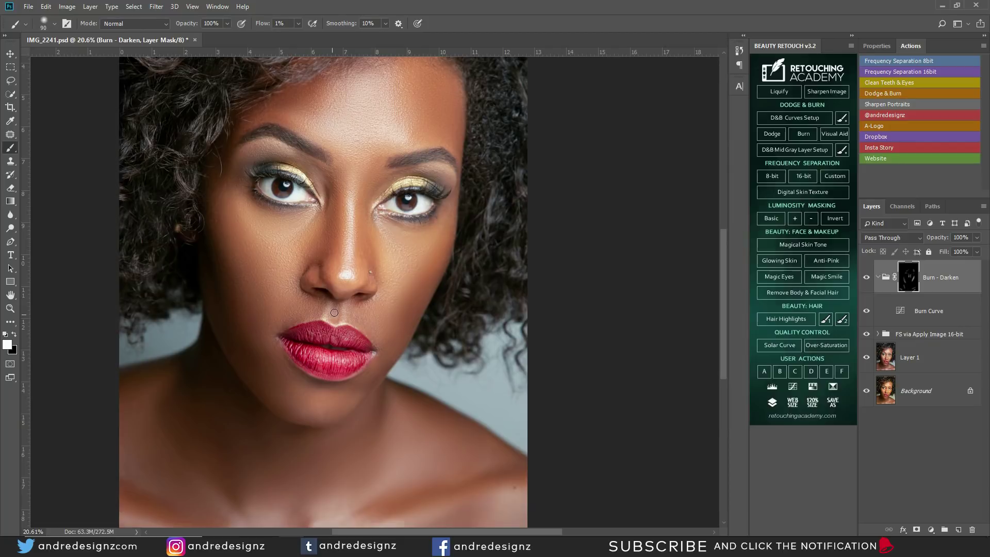
key("bracketright")
key("bracketright")
key("bracketright")
key("bracketright")
scroll(433, 360, "up", 3)
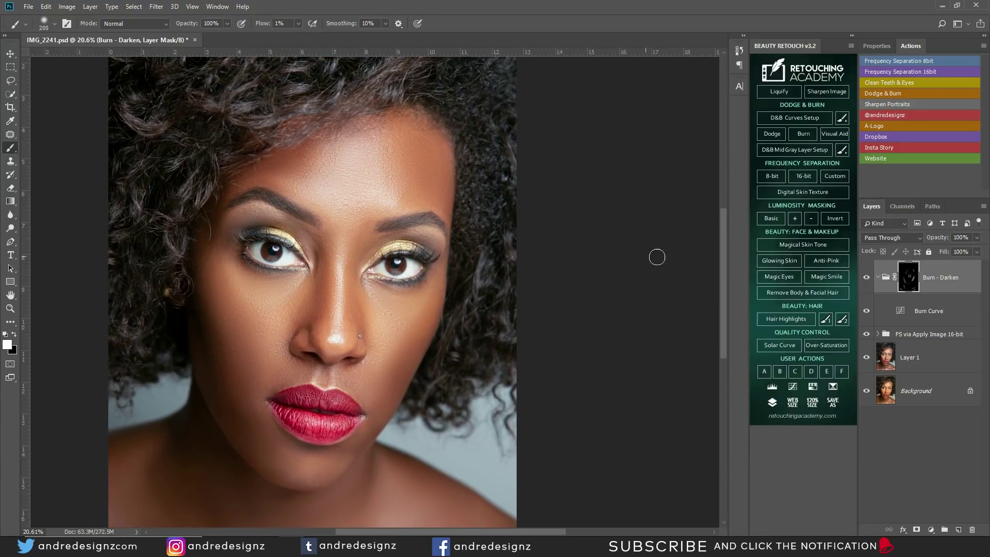
- Add a masked Dodge - Brighten curves group and brighten the nose bridge, the under-eye area, the cheek and the chin
left_click(772, 134)
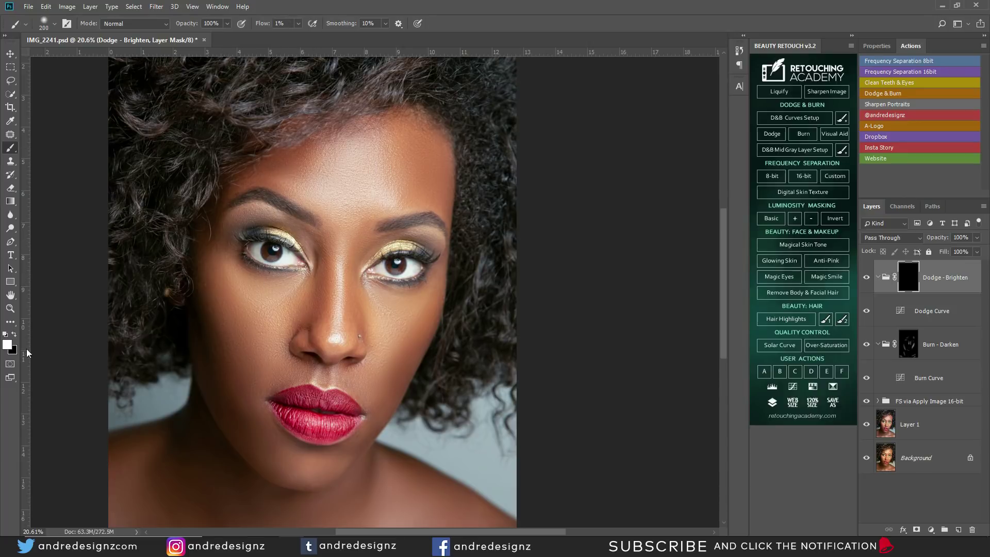
mouse_move(340, 274)
left_mouse_down()
mouse_move(340, 226)
mouse_move(334, 342)
mouse_move(336, 320)
mouse_move(349, 374)
mouse_move(337, 245)
mouse_move(335, 281)
mouse_move(342, 243)
mouse_move(273, 285)
left_mouse_up()
key("bracketright")
key("bracketright")
key("bracketright")
mouse_move(265, 296)
left_mouse_down()
mouse_move(247, 331)
mouse_move(248, 317)
mouse_move(261, 325)
mouse_move(291, 302)
mouse_move(272, 331)
mouse_move(428, 315)
mouse_move(407, 308)
mouse_move(396, 345)
mouse_move(419, 312)
mouse_move(403, 330)
mouse_move(382, 326)
mouse_move(380, 303)
mouse_move(406, 331)
mouse_move(389, 365)
mouse_move(411, 340)
mouse_move(420, 307)
mouse_move(404, 318)
mouse_move(304, 512)
mouse_move(290, 473)
mouse_move(316, 469)
mouse_move(284, 467)
mouse_move(317, 468)
left_mouse_up()
- Dodge the groove above the upper lip with a 125 px brush and the lower cheek with a larger one
key("bracketleft")
key("bracketleft")
key("bracketleft")
key("bracketleft")
key("bracketleft")
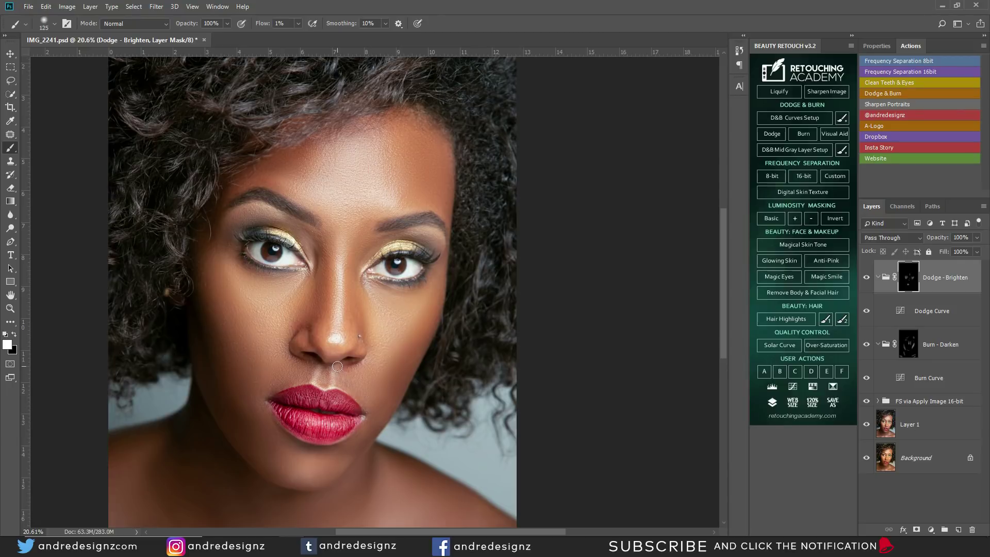
key("bracketright")
key("bracketright")
key("bracketright")
mouse_move(264, 333)
left_mouse_down()
mouse_move(276, 330)
mouse_move(241, 336)
left_mouse_up()
- Compare the Dodge - Brighten group on and off, and brighten the highlights around the collarbones
left_click(867, 278)
left_click(867, 279)
left_click(868, 278)
left_click(869, 278)
mouse_move(363, 354)
left_mouse_down()
mouse_move(347, 294)
mouse_move(349, 327)
left_mouse_up()
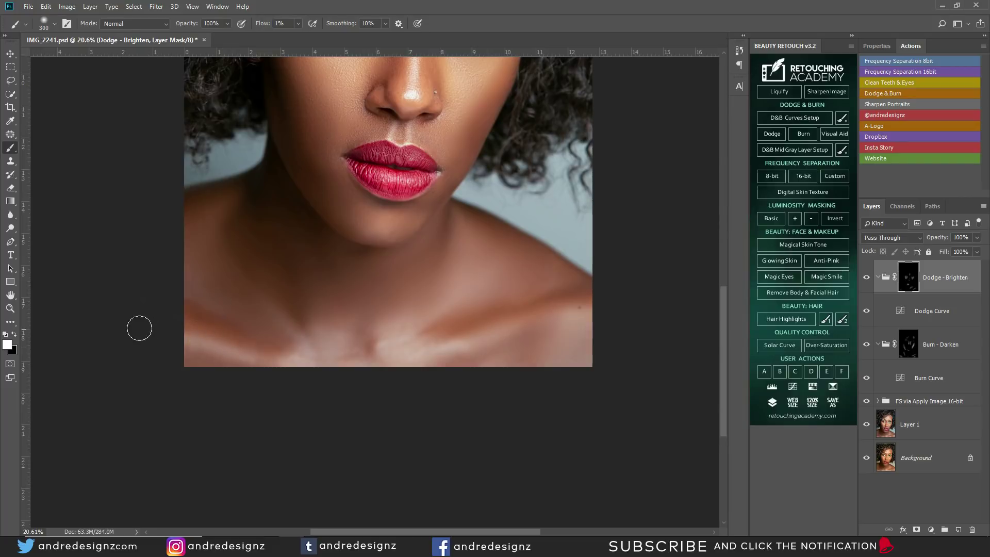
scroll(180, 323, "down", 5)
scroll(256, 330, "up", 3)
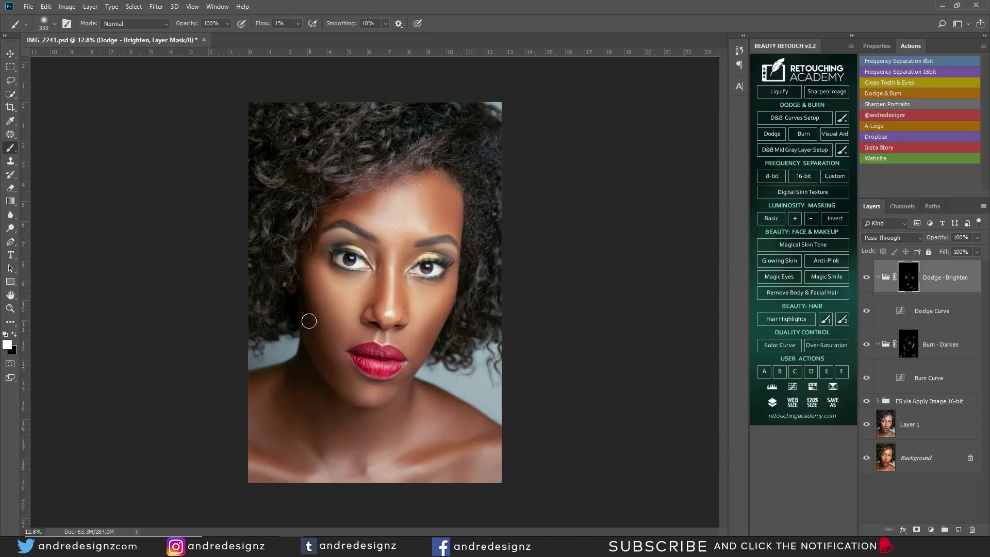
- Compare the full retouch with the original Background layer and with the frequency separation group alone
left_click(867, 459, "alt")
left_click(868, 459, "alt")
left_click(867, 459, "alt")
left_click(868, 459, "alt")
left_click(867, 402, "alt")
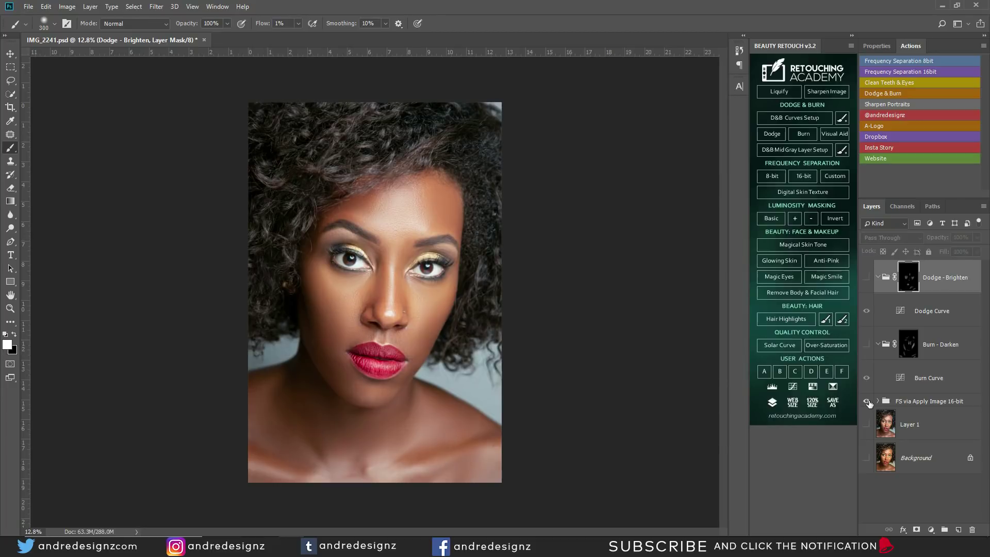
left_click(867, 401, "alt")
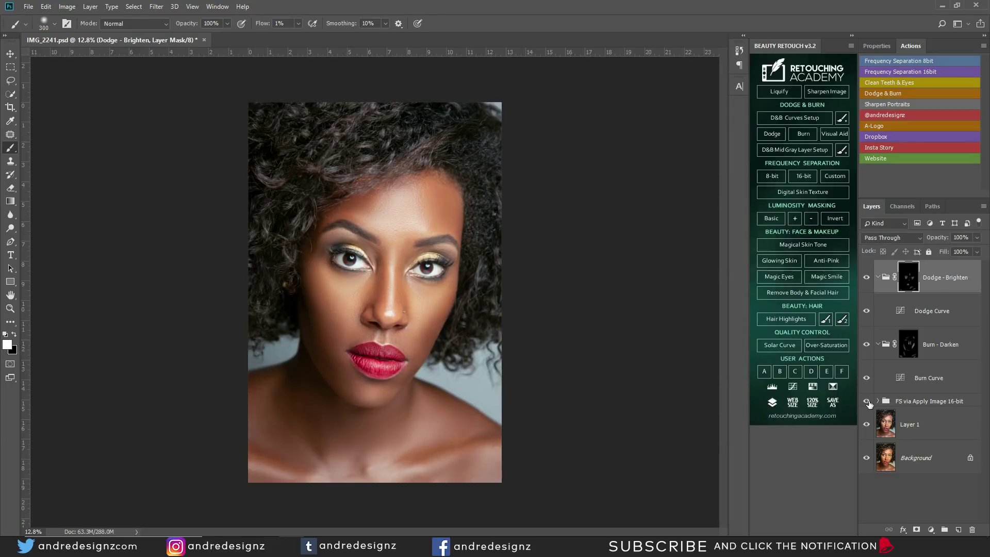
scroll(542, 326, "up", 2)
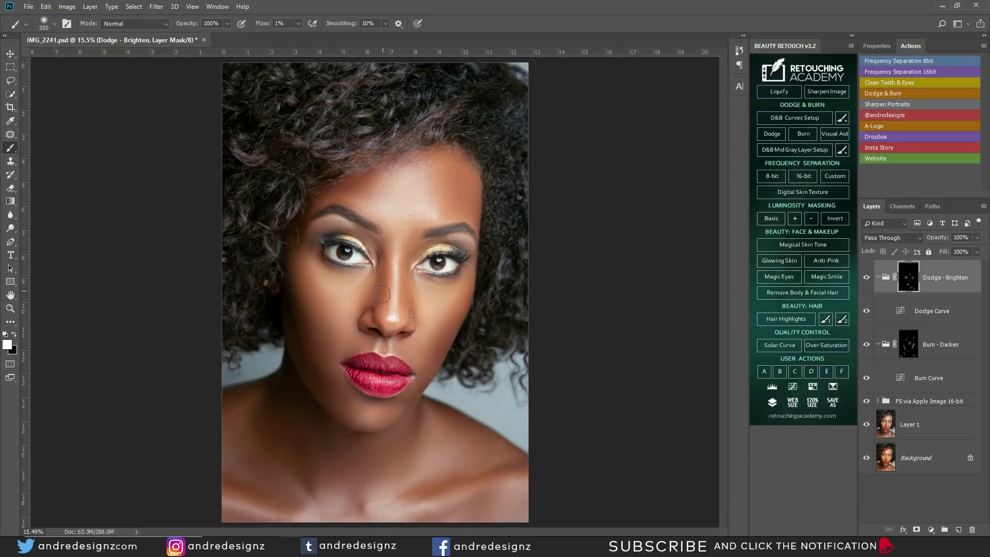
- Collapse the Dodge - Brighten and Burn - Darken groups, stamp all visible layers into a new layer and duplicate it
key("ctrl+2")
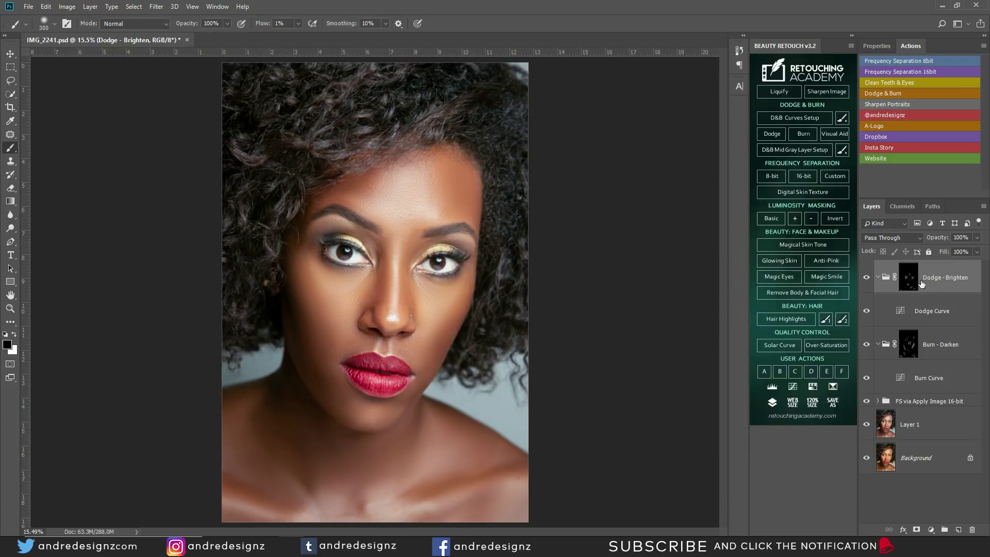
left_click(878, 278)
left_click(878, 311)
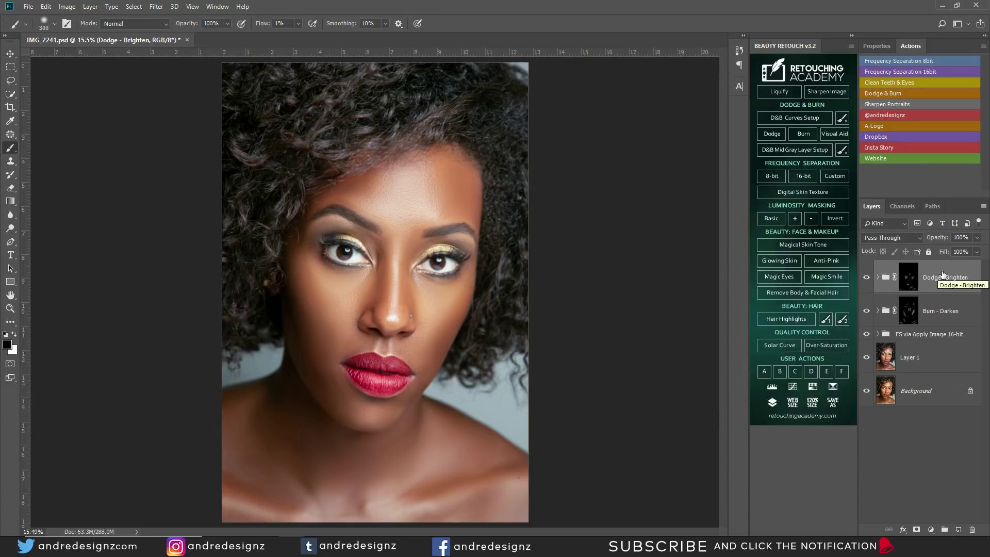
key("ctrl+shift+alt+e")
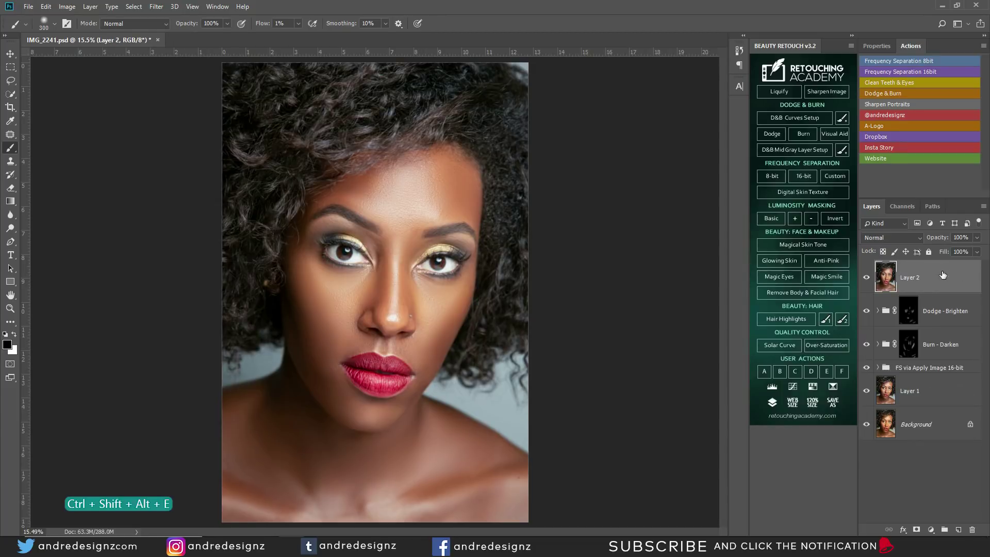
key("ctrl+j")
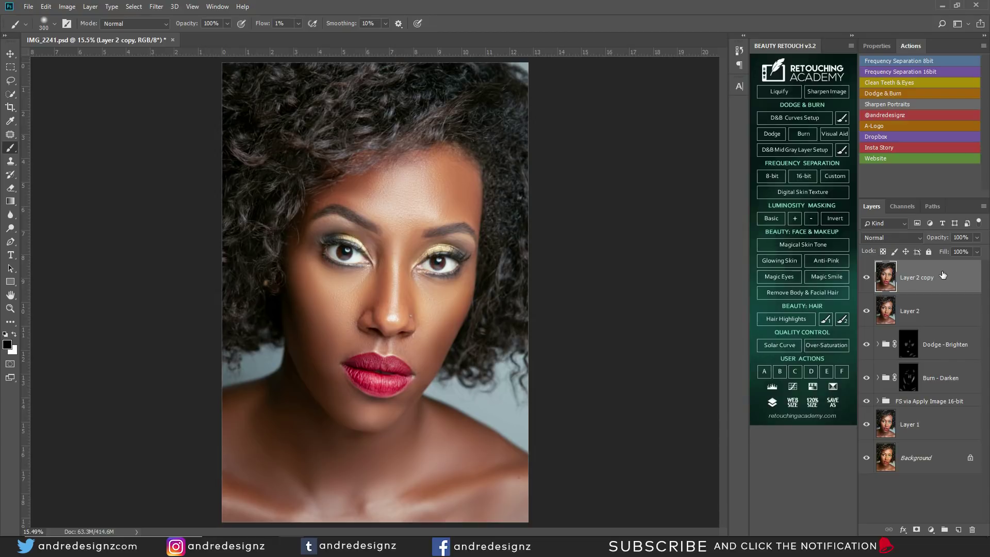
- Apply the Camera Raw filter to the duplicated layer with Oranges saturation at -14, and compare the result on and off
key("ctrl+shift+a")
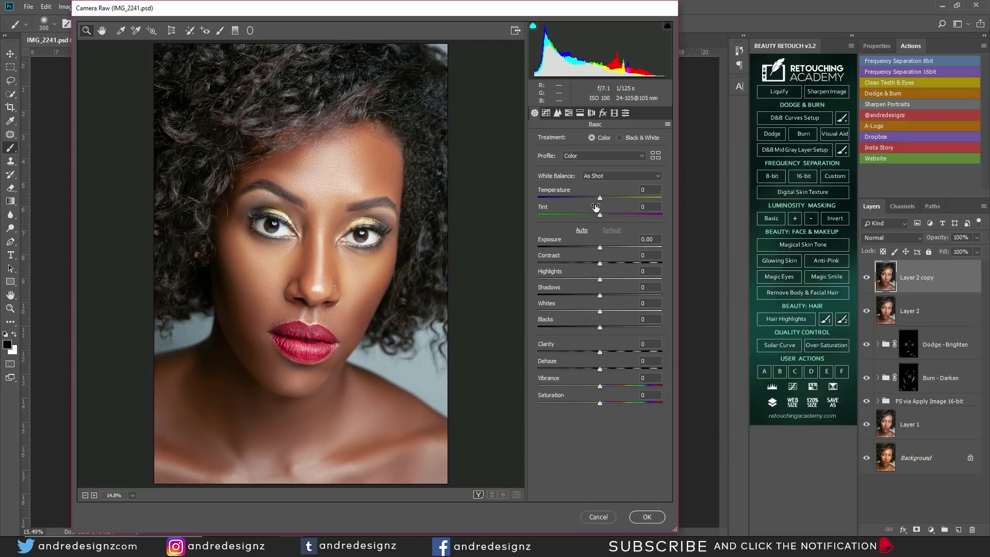
left_click(557, 113)
left_click(569, 113)
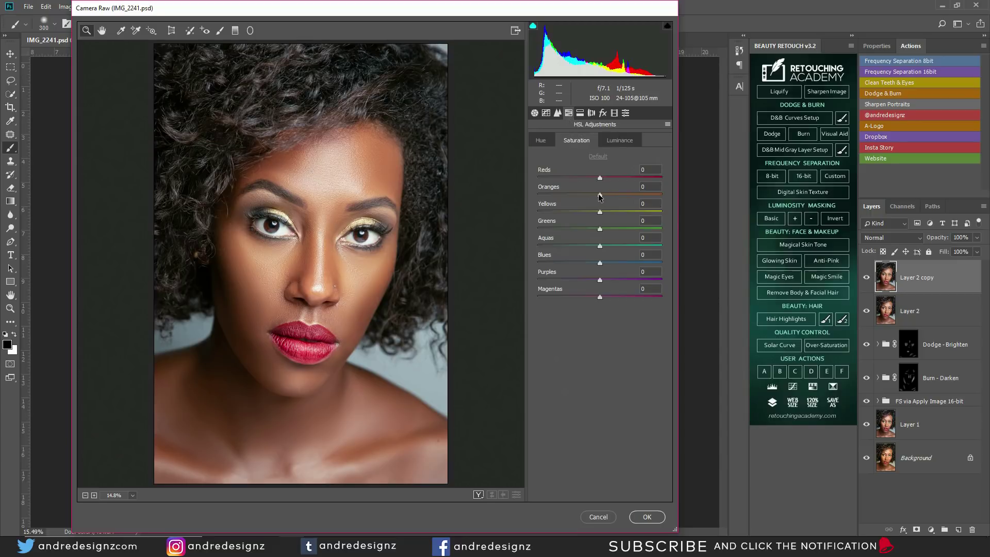
left_click_drag(599, 196, 591, 197)
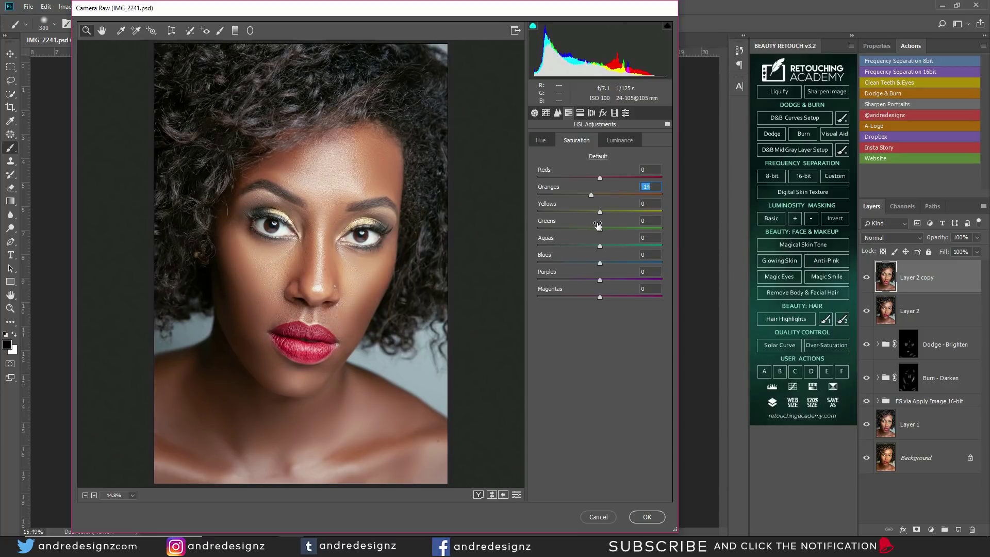
left_click(411, 264)
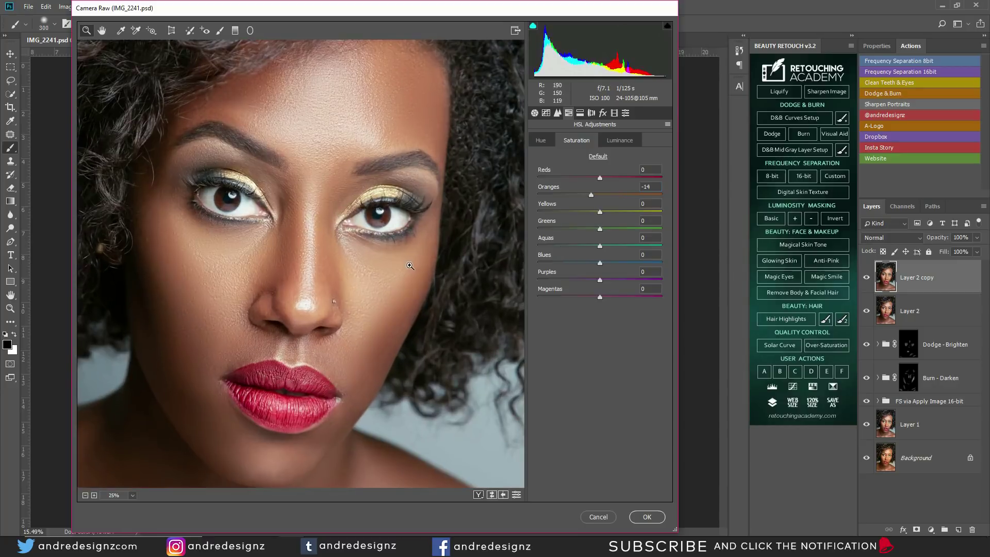
left_click(647, 516)
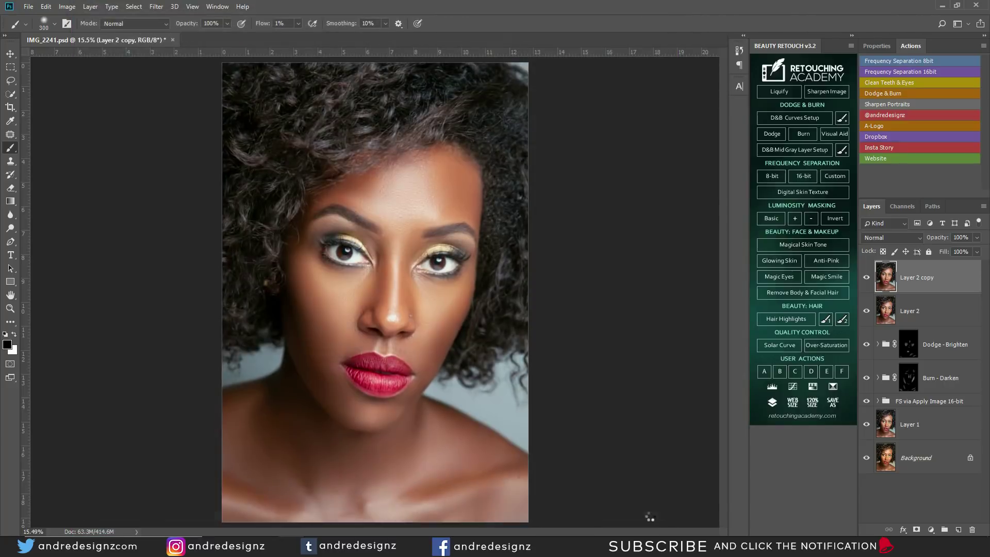
left_click(868, 278)
left_click(867, 278)
left_click(868, 278)
left_click(867, 278)
- Add a Color Balance adjustment layer with the Shadows yellow-blue value set to 5, and toggle it to compare
left_click(930, 531)
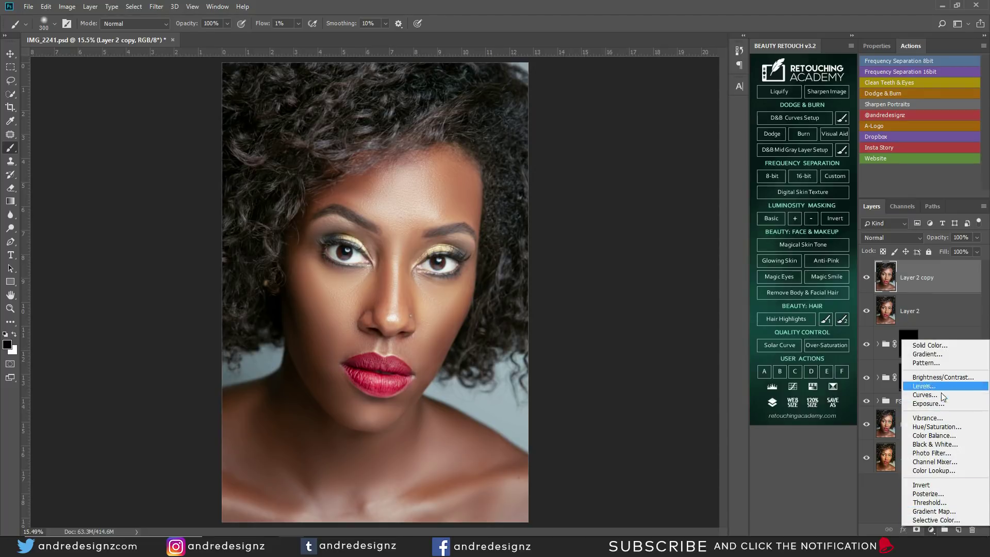
left_click(936, 435)
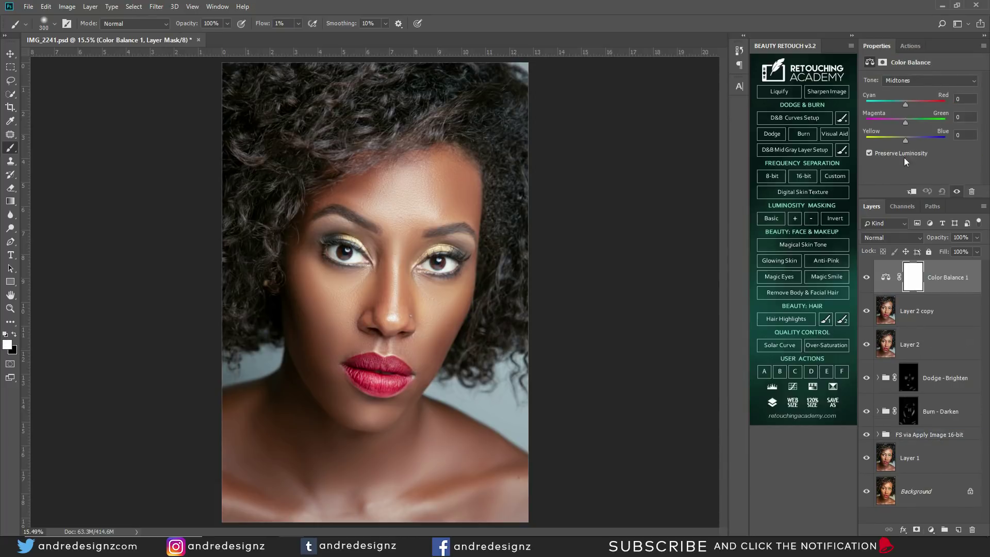
left_click(924, 81)
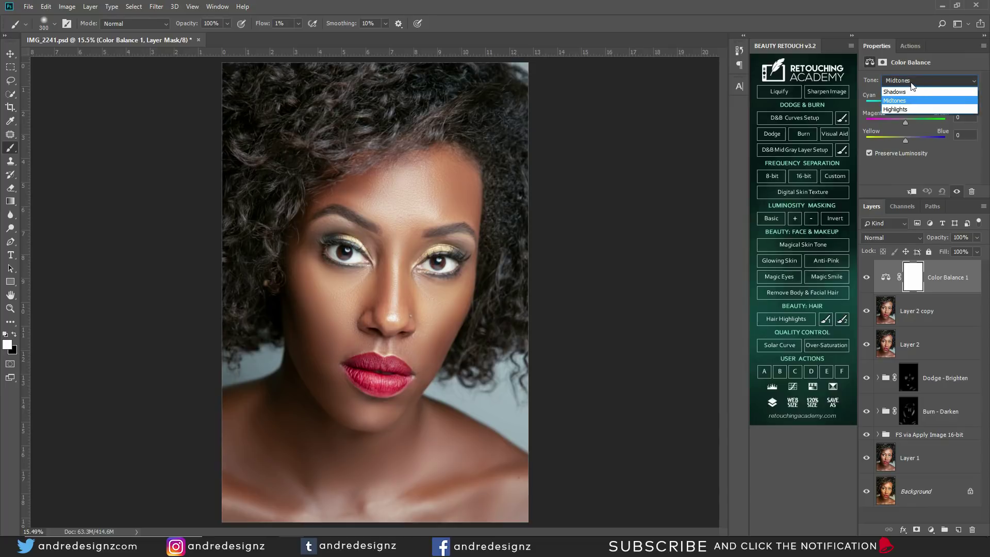
left_click(905, 92)
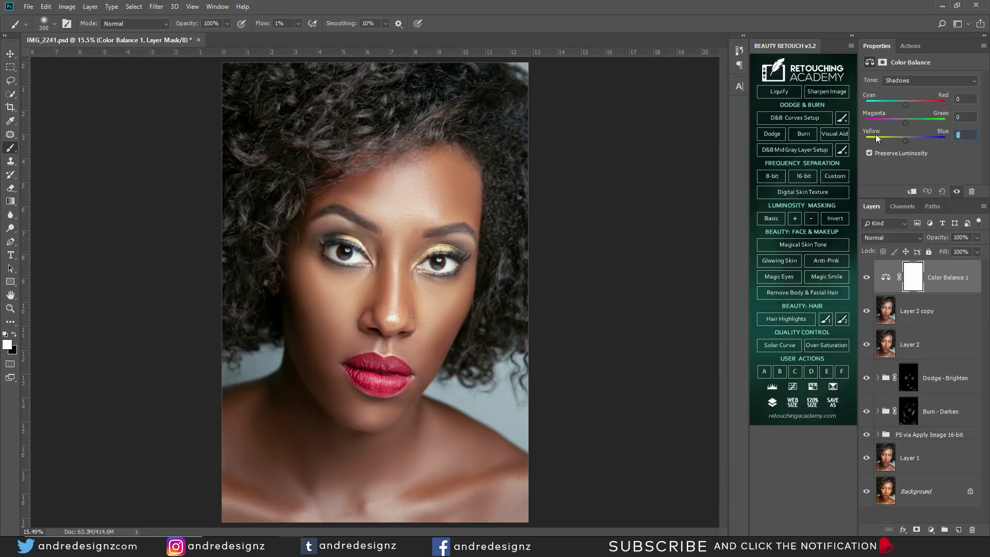
type("5")
left_click(866, 278)
left_click(867, 278)
- Add a Vibrance adjustment layer with slightly raised vibrance, and group it with the Color Balance layer
left_click(931, 529)
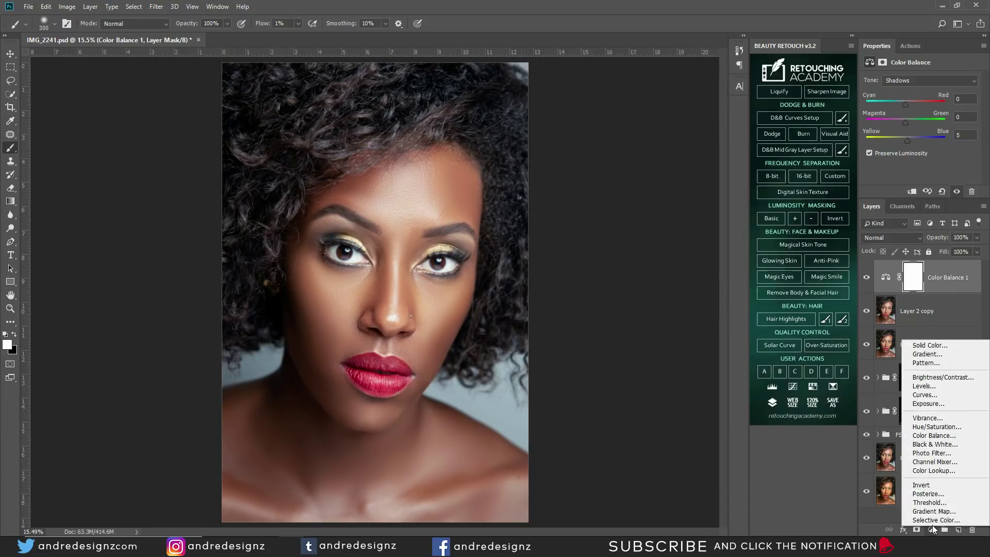
left_click(940, 419)
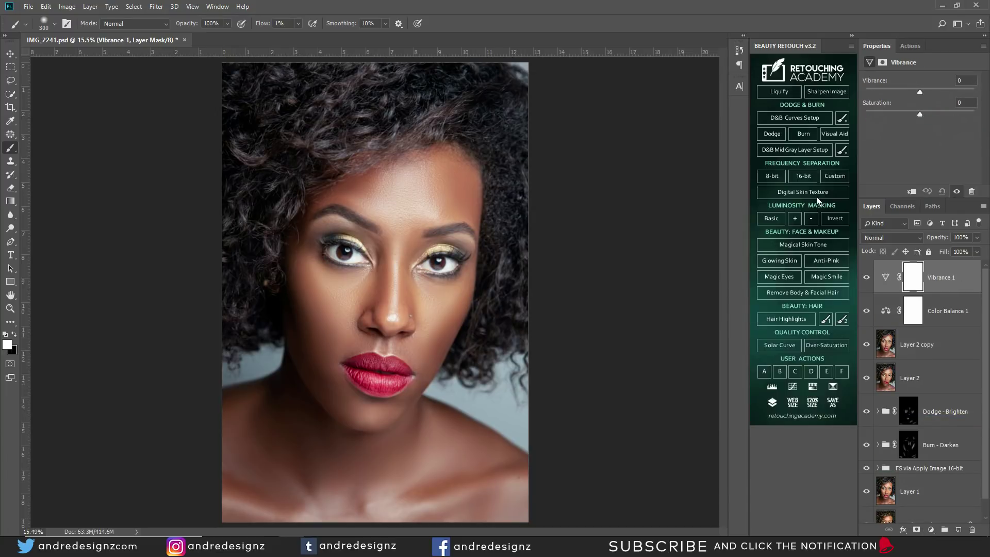
left_click_drag(920, 91, 930, 94)
left_click_drag(936, 93, 936, 93)
left_click(935, 313, "shift")
key("ctrl+g")
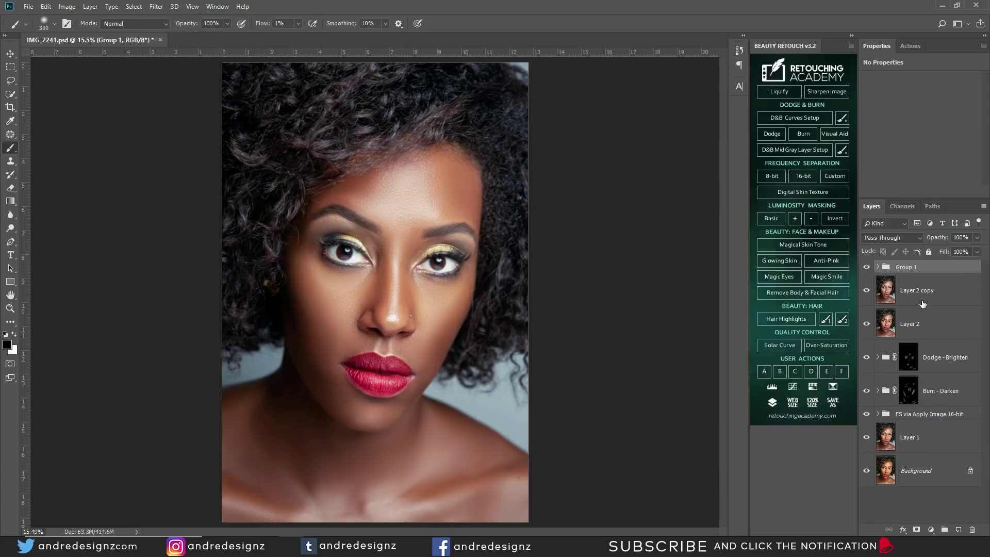
- Return to the history state before grouping, and group the Vibrance and Color Balance layers again
left_click(878, 267)
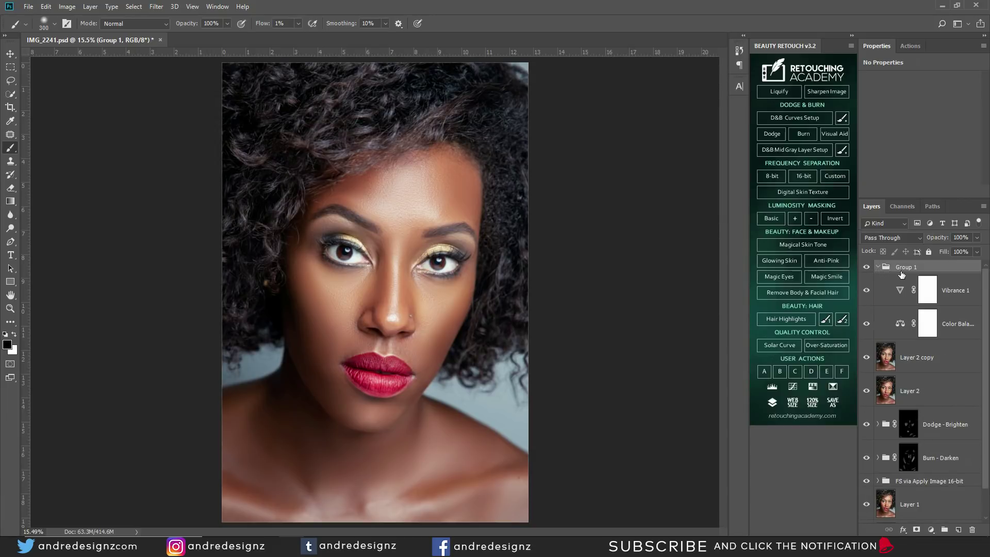
left_click(740, 50)
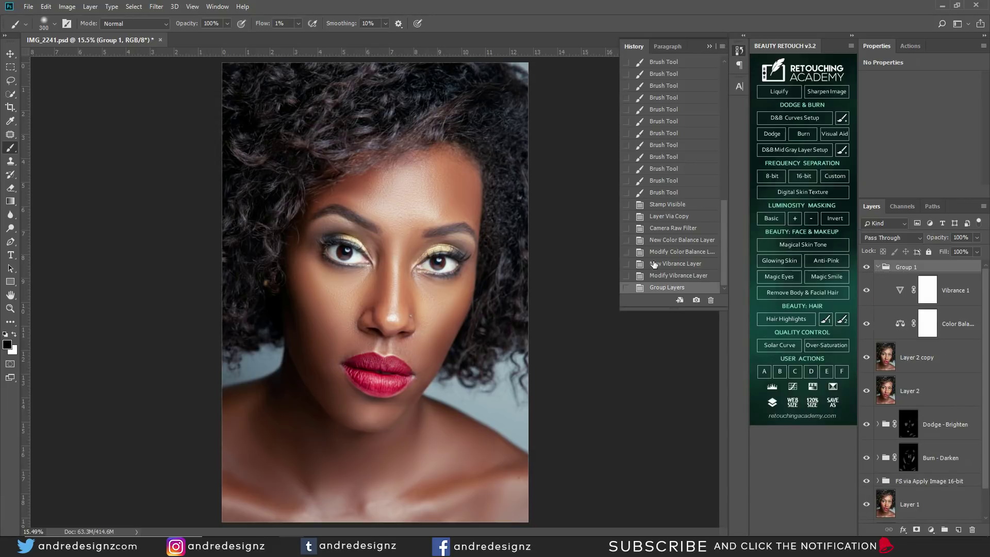
left_click(666, 276)
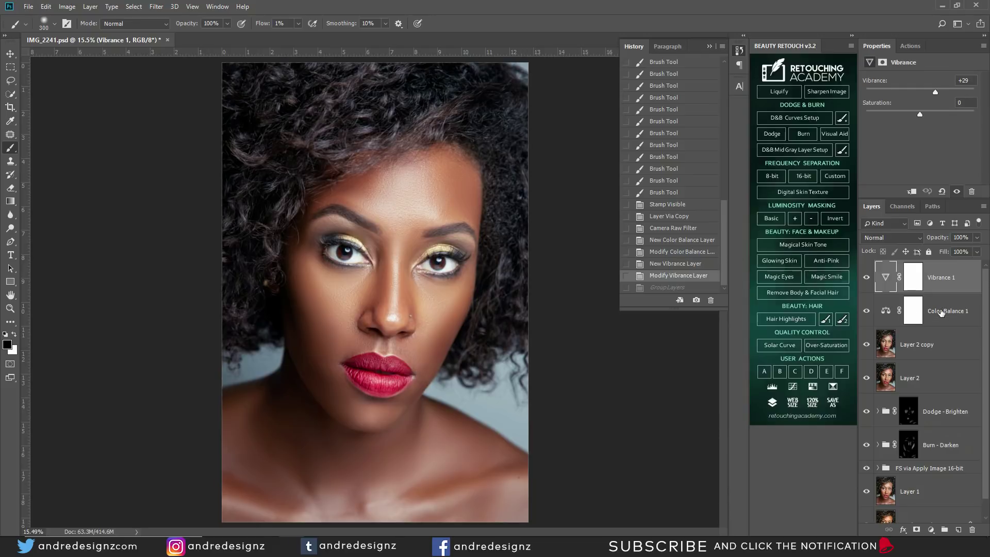
left_click(942, 312, "shift")
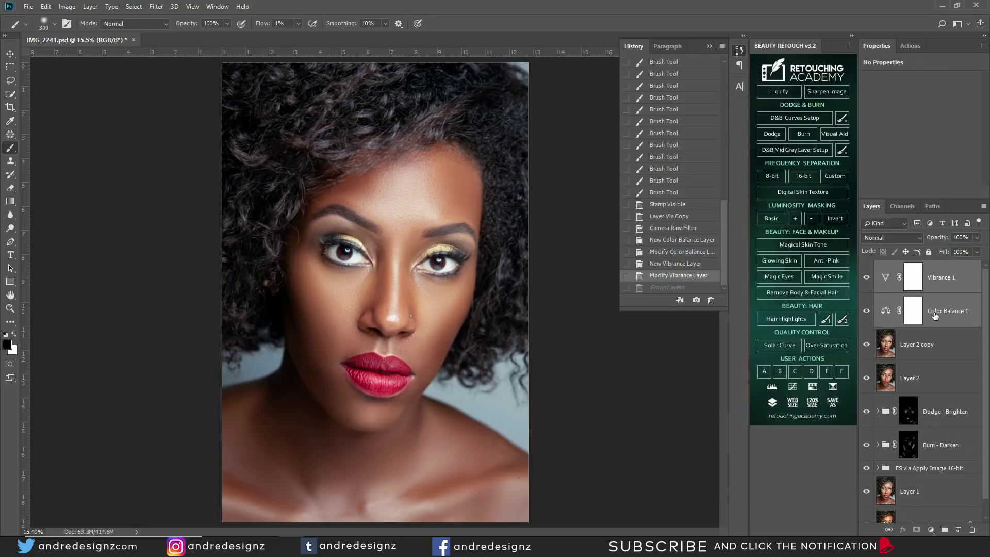
key("ctrl+g")
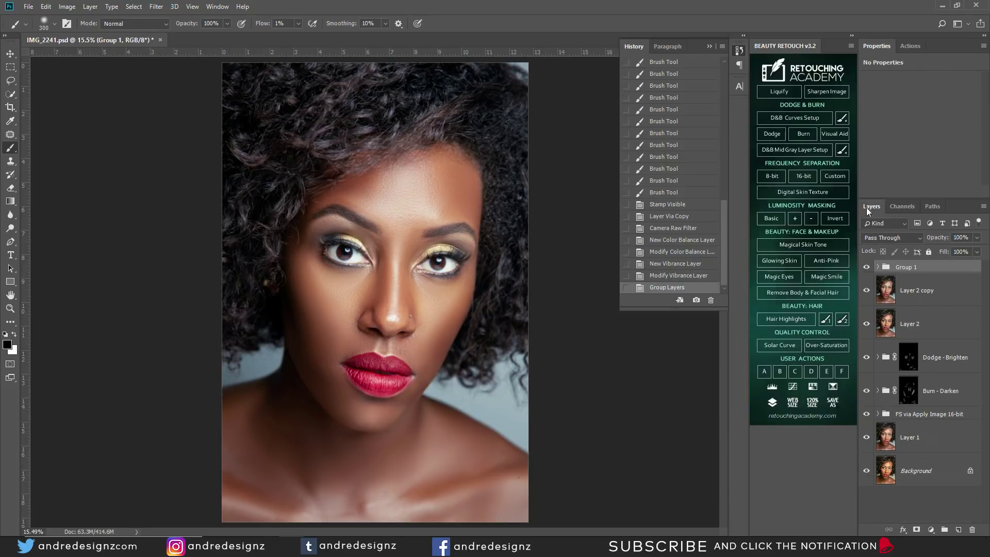
- Toggle the visibility of Group 1 repeatedly to compare the portrait with and without its colour grading
left_click(866, 267)
left_click(867, 267)
left_click(866, 267)
left_click(867, 267)
left_click(867, 267)
left_click(866, 267)
left_click(917, 291)
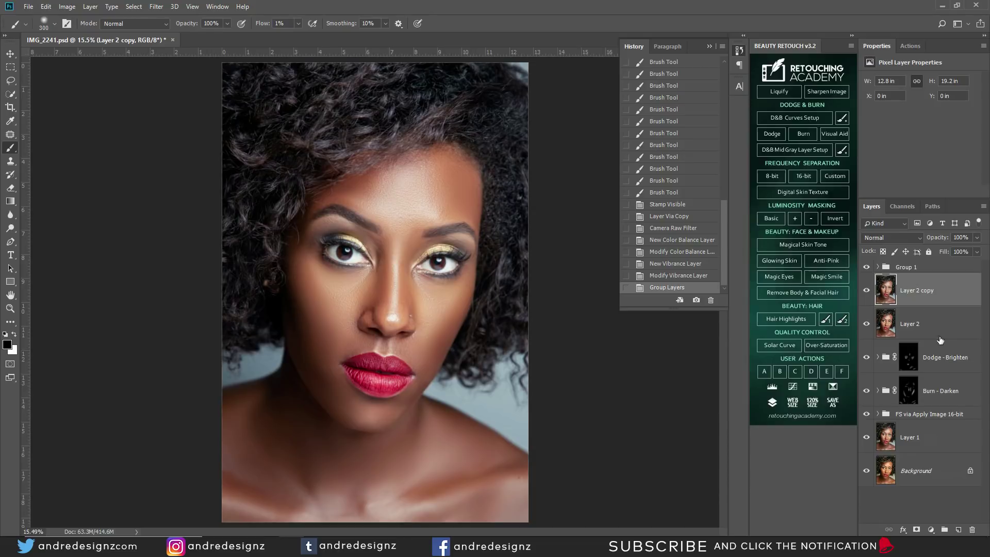
- Add a Brightness/Contrast adjustment layer above Group 1 with Contrast 54, and invert its mask to black
left_click(927, 268)
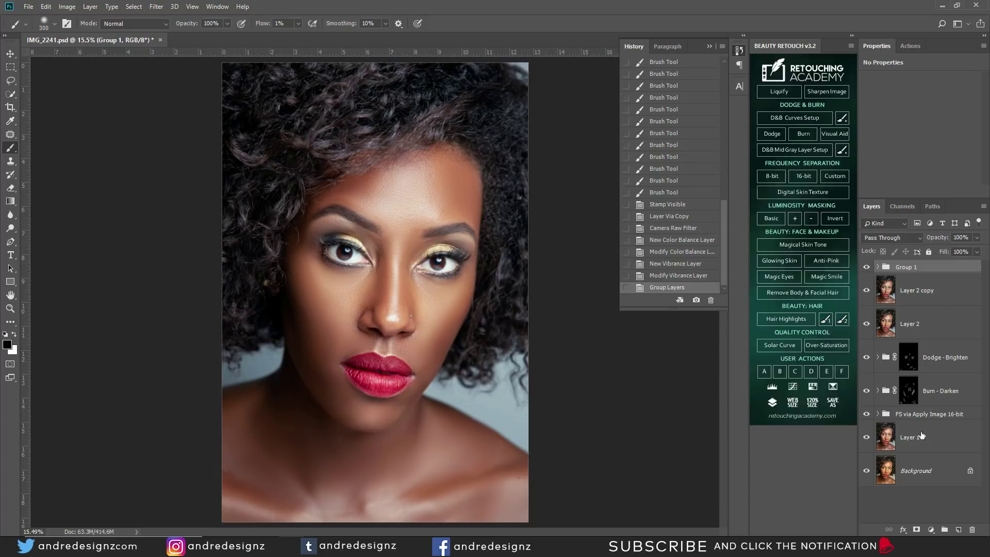
left_click(931, 530)
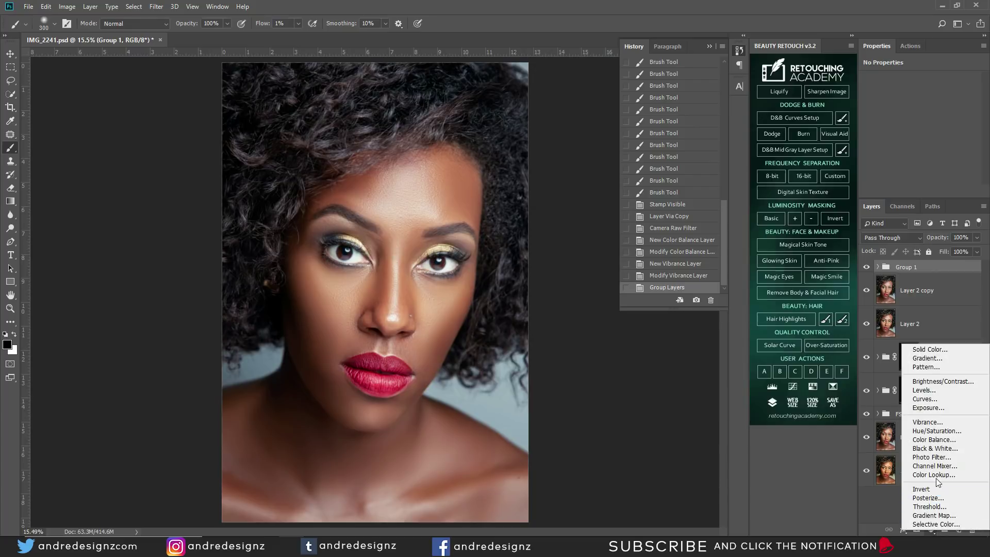
left_click(945, 380)
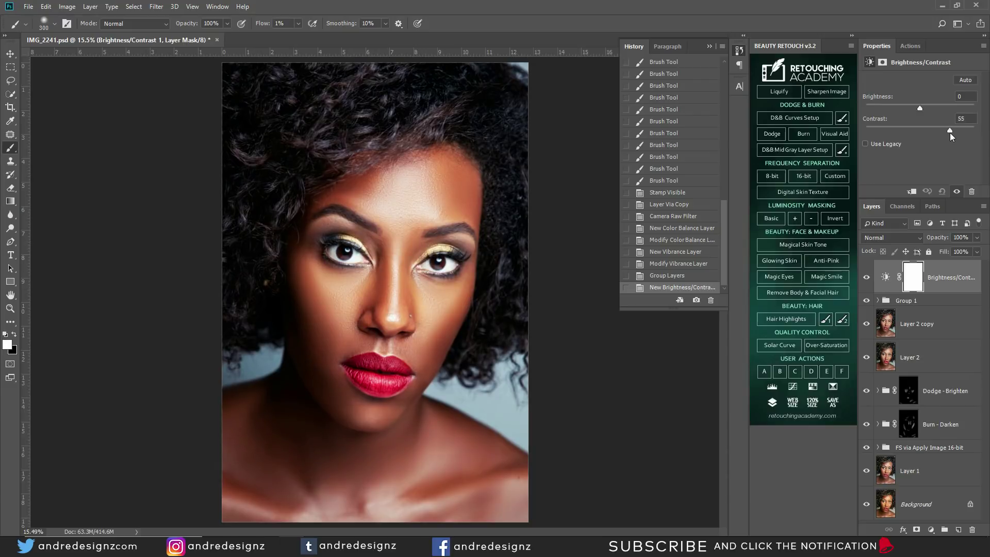
left_click_drag(951, 132, 948, 133)
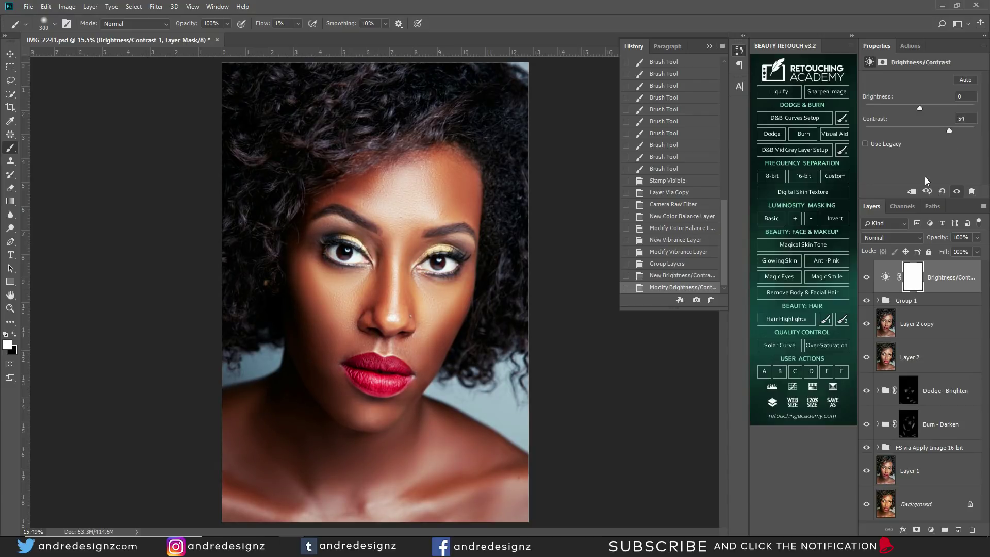
left_click(911, 279)
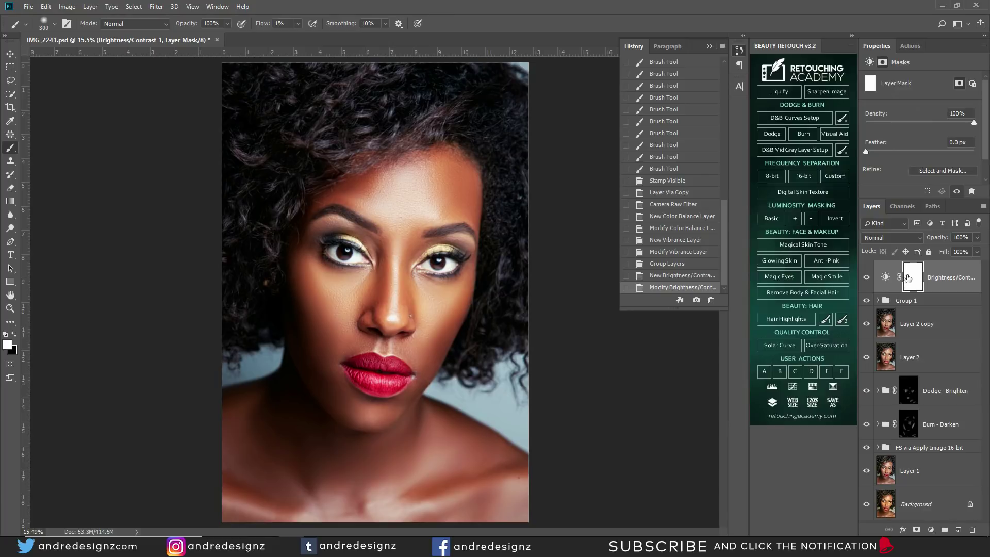
key("ctrl+i")
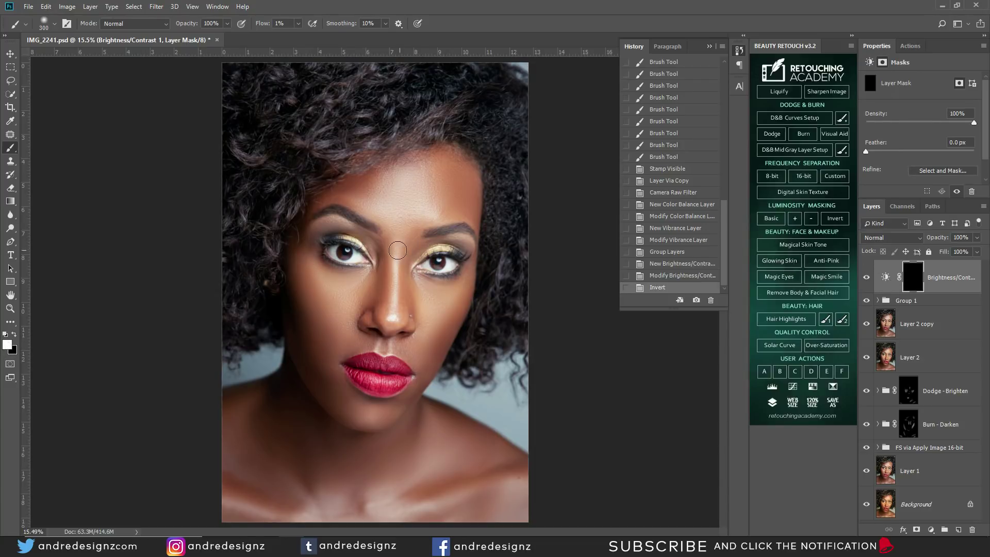
- Paint white over the hair on the Brightness/Contrast mask with a size 1000 brush at 100% flow, and toggle the layer to compare
left_click(298, 23)
left_click_drag(297, 35, 371, 44)
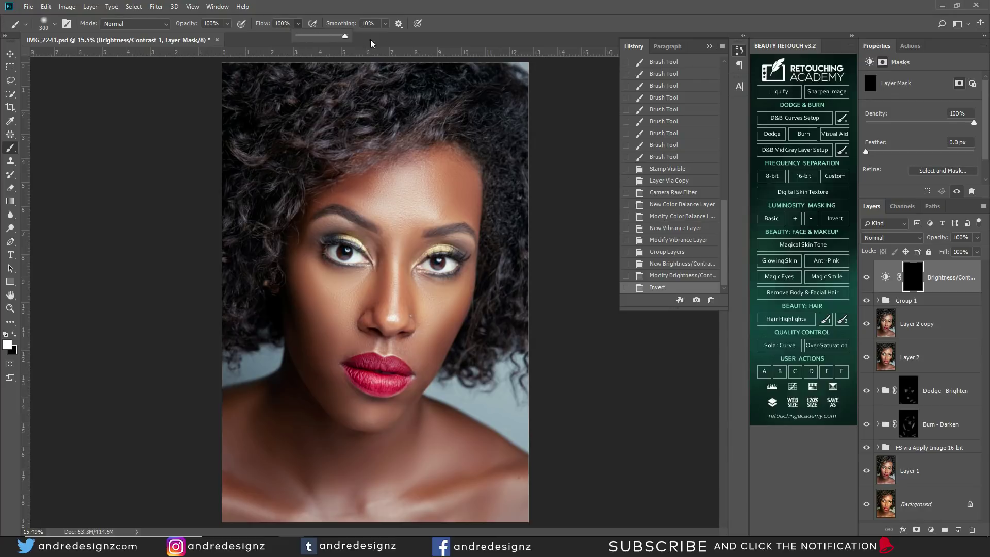
key("bracketright")
key("bracketright")
key("bracketright")
key("bracketright")
key("bracketright")
key("bracketright")
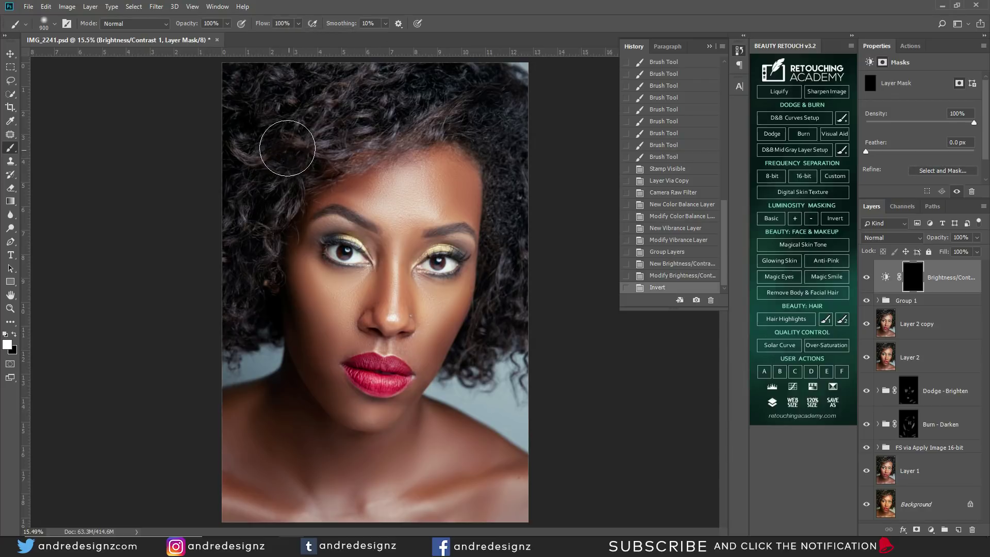
key("bracketright")
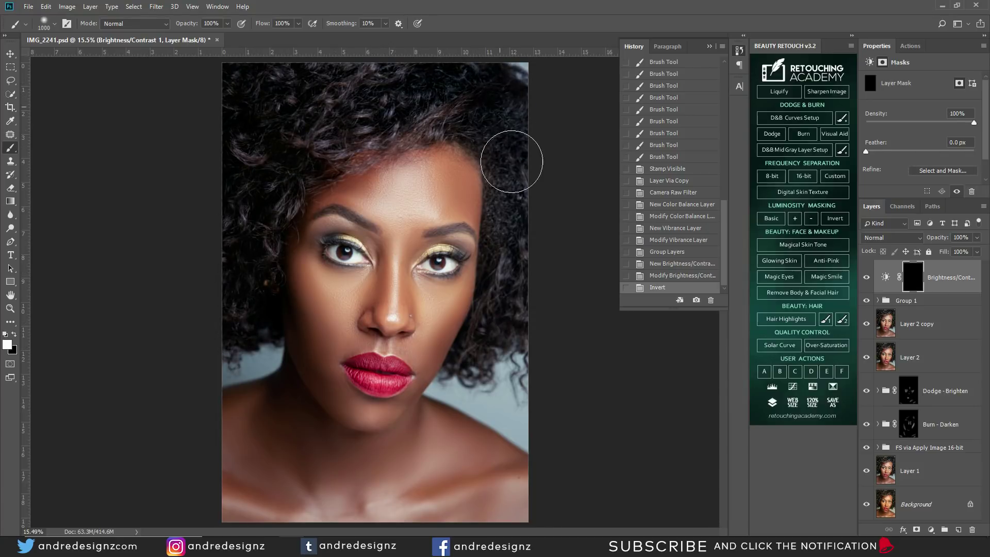
mouse_move(525, 144)
left_mouse_down()
mouse_move(475, 88)
mouse_move(407, 91)
mouse_move(343, 112)
mouse_move(261, 105)
mouse_move(283, 72)
mouse_move(422, 75)
mouse_move(419, 96)
mouse_move(485, 100)
mouse_move(461, 106)
mouse_move(511, 122)
mouse_move(548, 92)
left_mouse_up()
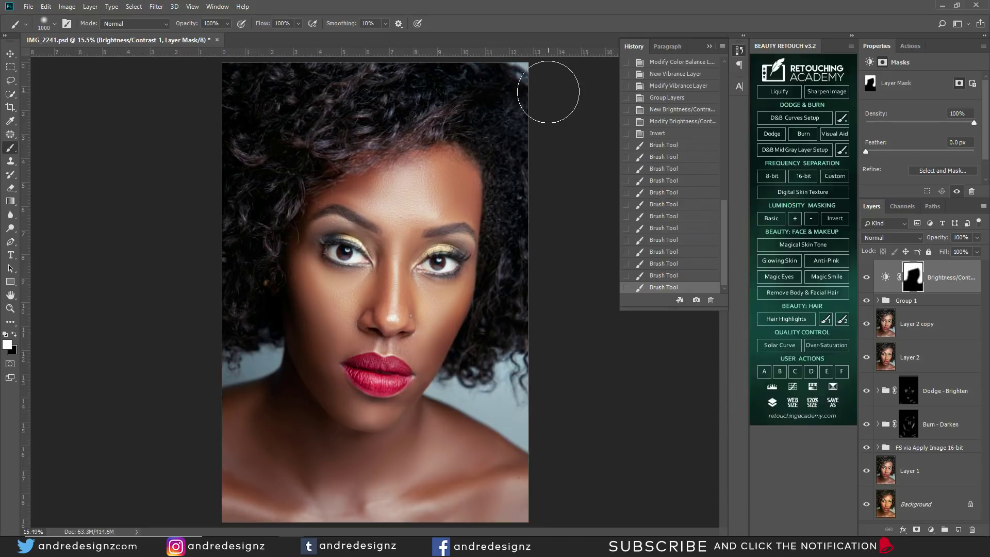
left_click(868, 278)
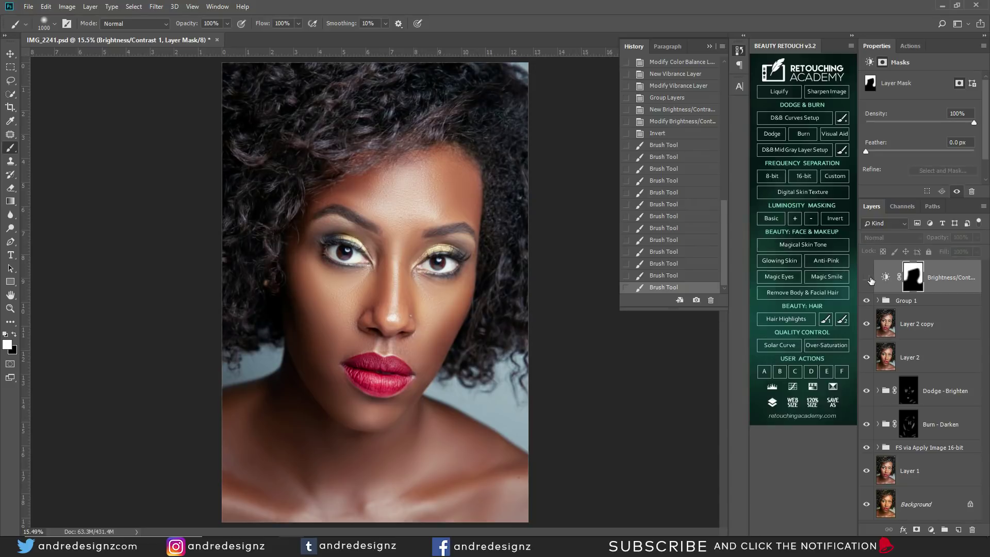
left_click(868, 278)
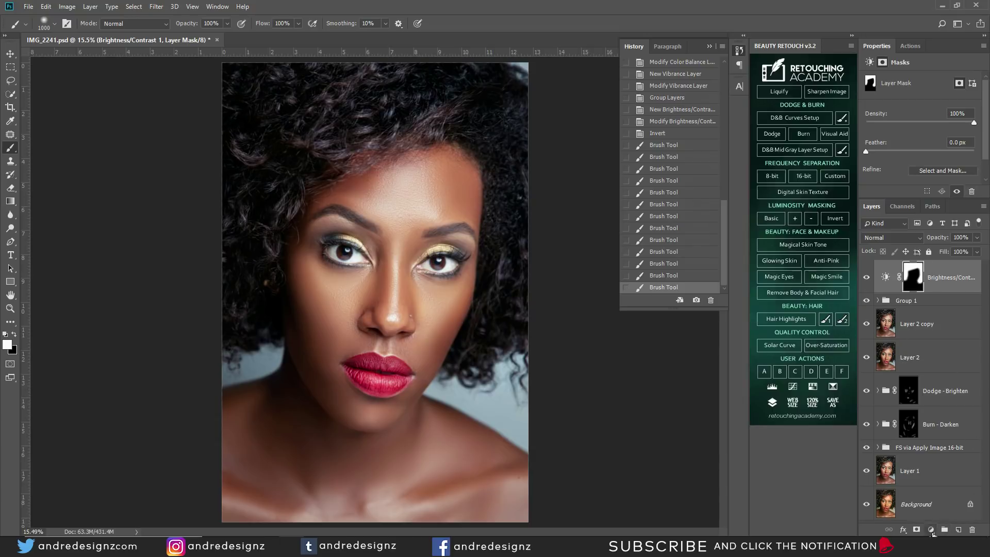
- Add a second Brightness/Contrast adjustment layer with Contrast 11 over the whole image, and toggle it to compare
left_click(932, 532)
left_click(939, 379)
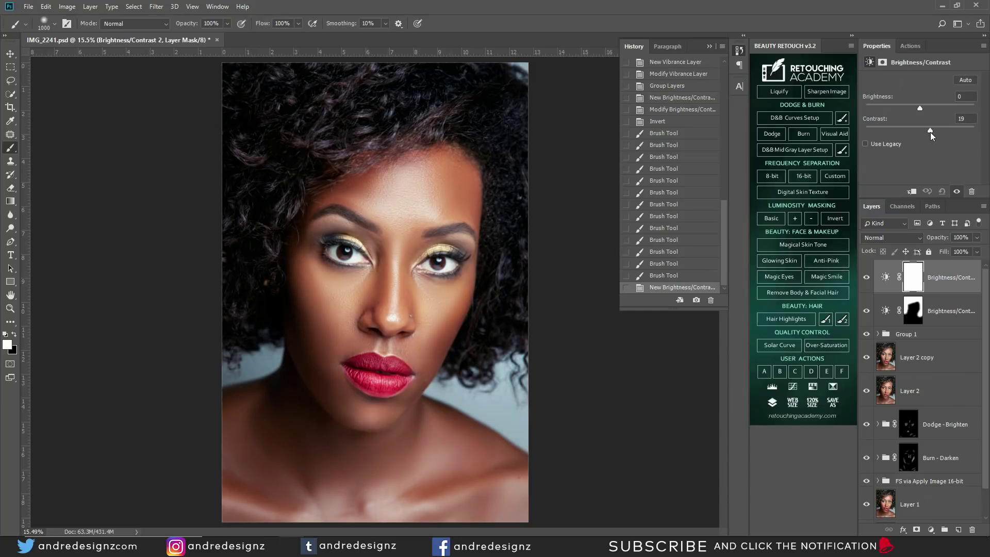
left_click_drag(927, 132, 924, 133)
left_click(867, 278)
left_click(867, 279)
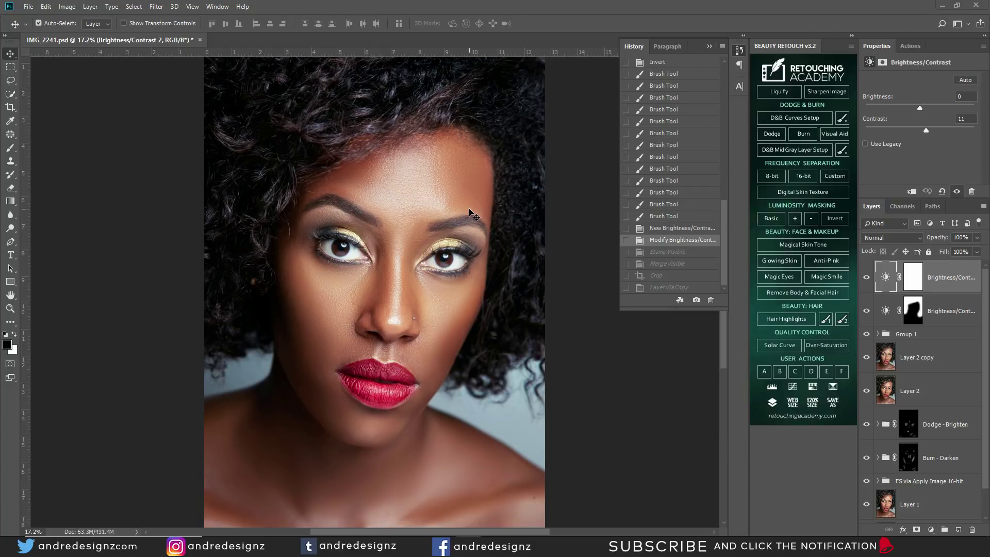
- Show the saved actions, collapse the Beauty Retouch panel, and expand the History and Character panels
left_click(910, 48)
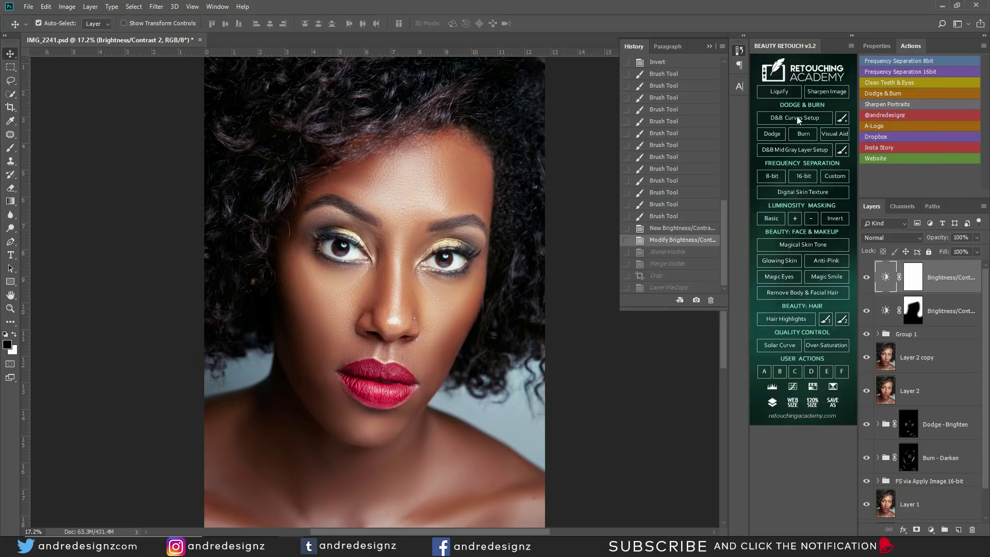
left_click(853, 37)
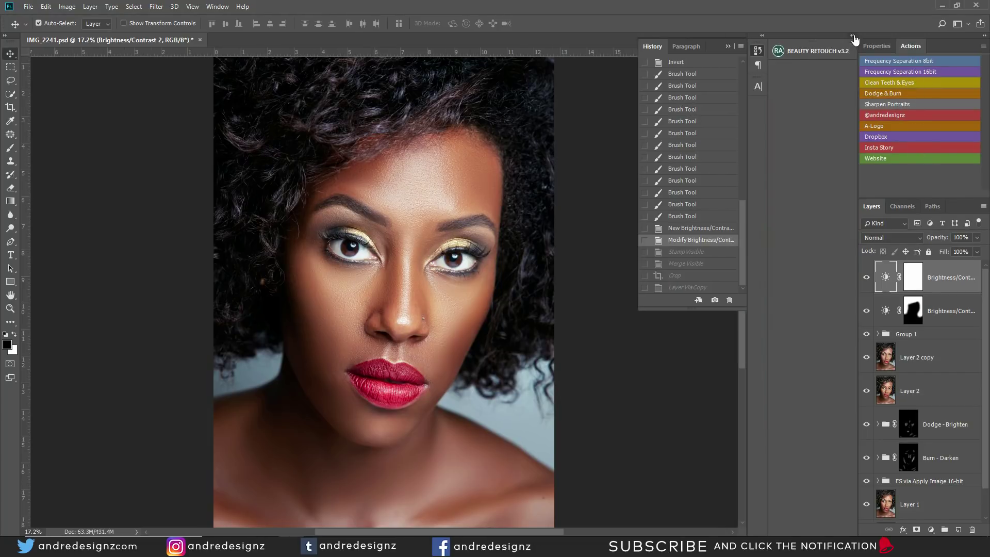
left_click(763, 37)
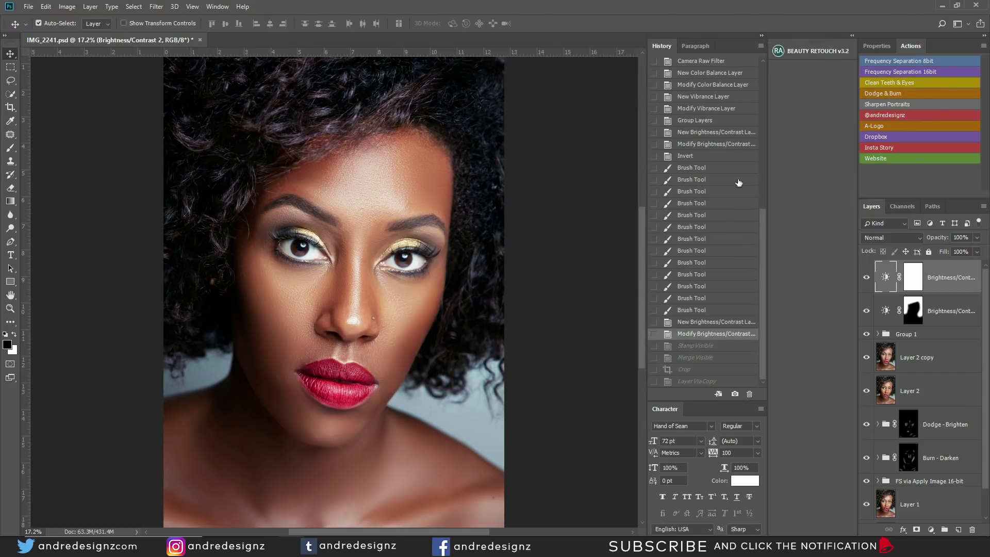